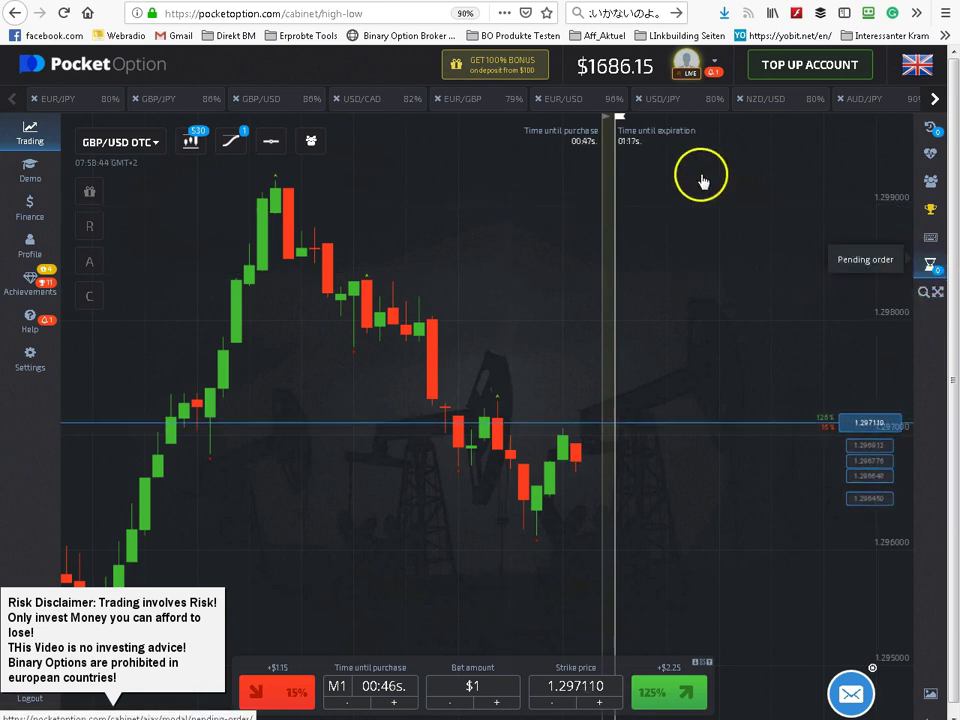
# Open the pending order form and compare the options for ordering by time and by asset price
pyautogui.click(934, 266)
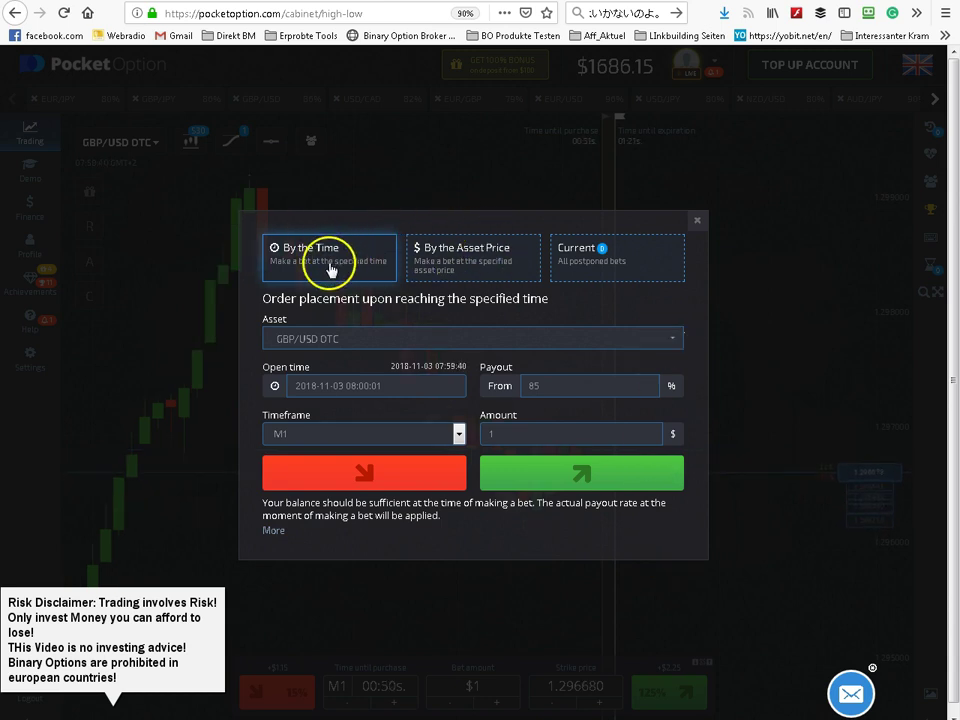
pyautogui.click(485, 262)
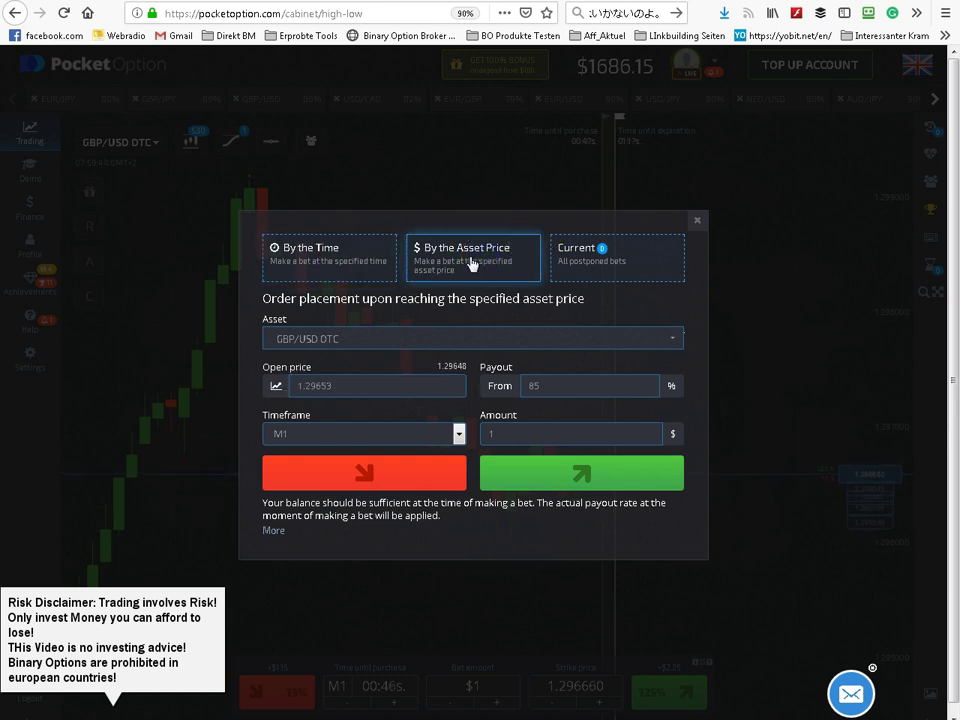
pyautogui.click(341, 263)
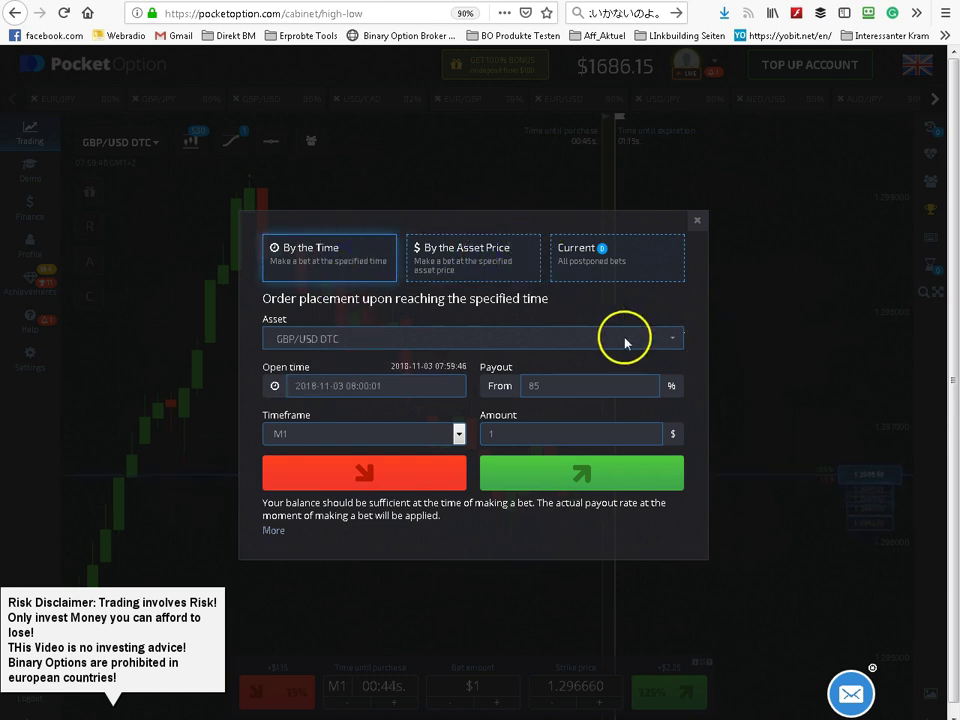
pyautogui.click(450, 277)
pyautogui.click(351, 274)
# Examine the open time, open price, payout, timeframe and amount settings of both pending order types
pyautogui.click(345, 385)
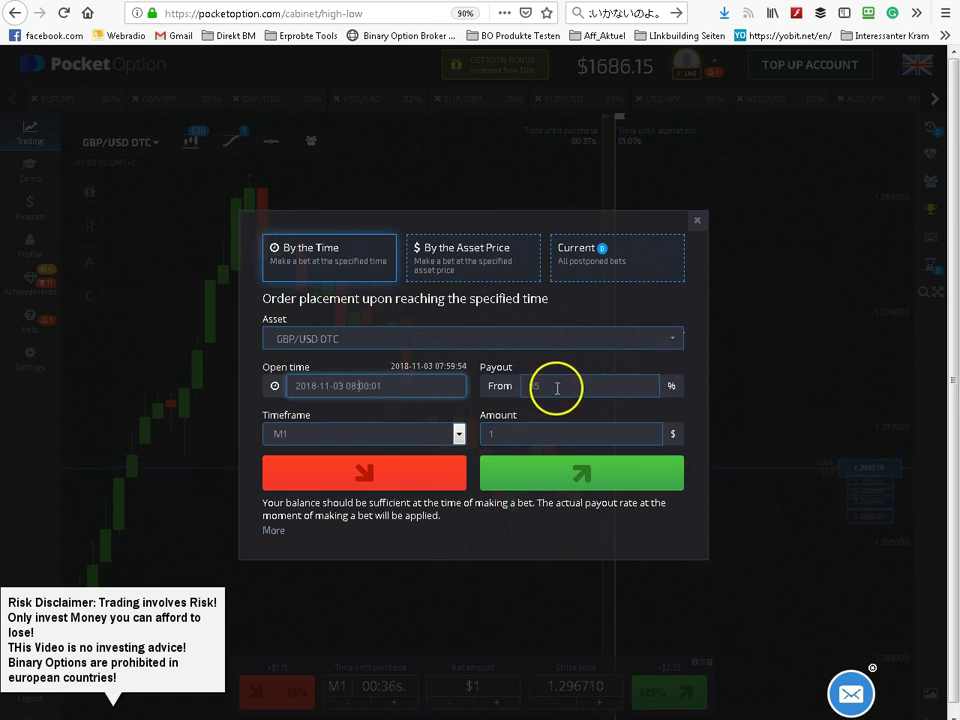
pyautogui.moveTo(521, 388); pyautogui.dragTo(554, 389)
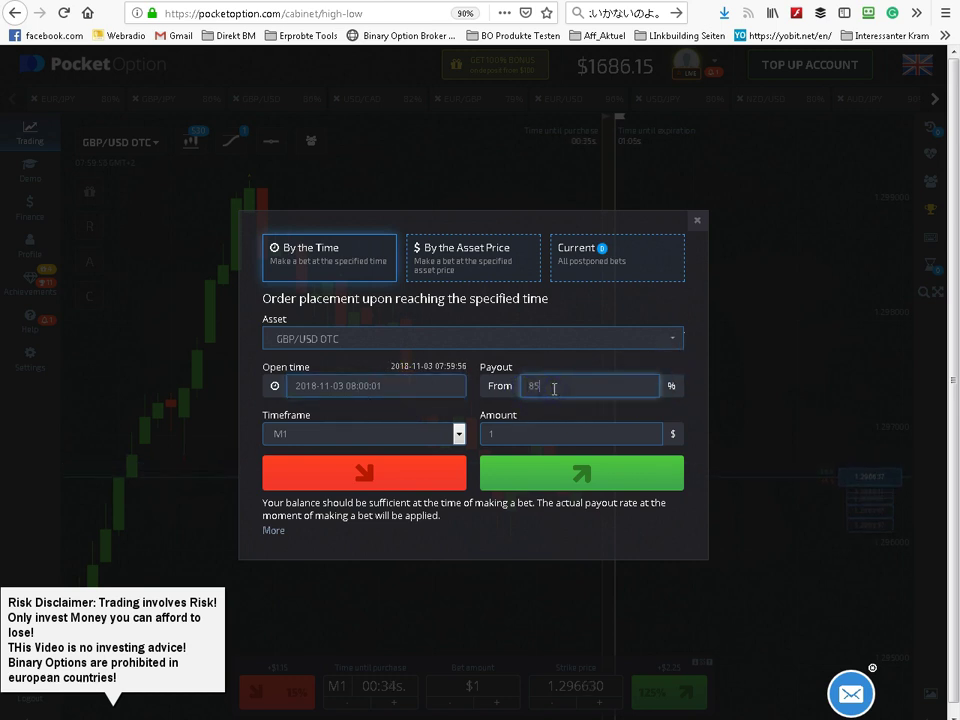
pyautogui.click(458, 435)
pyautogui.click(494, 437)
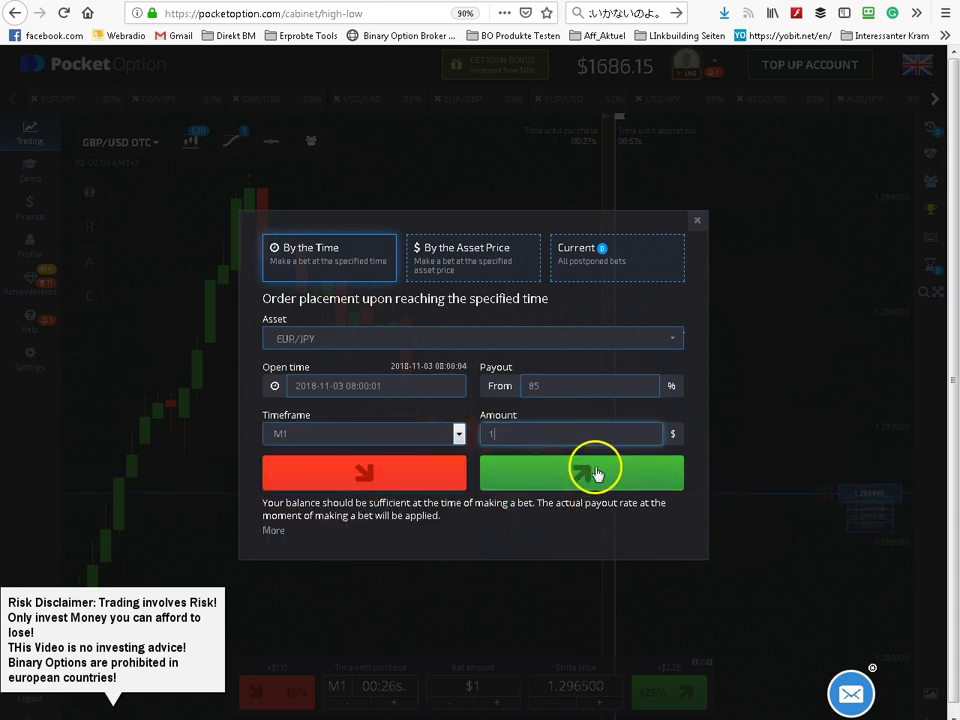
pyautogui.click(474, 264)
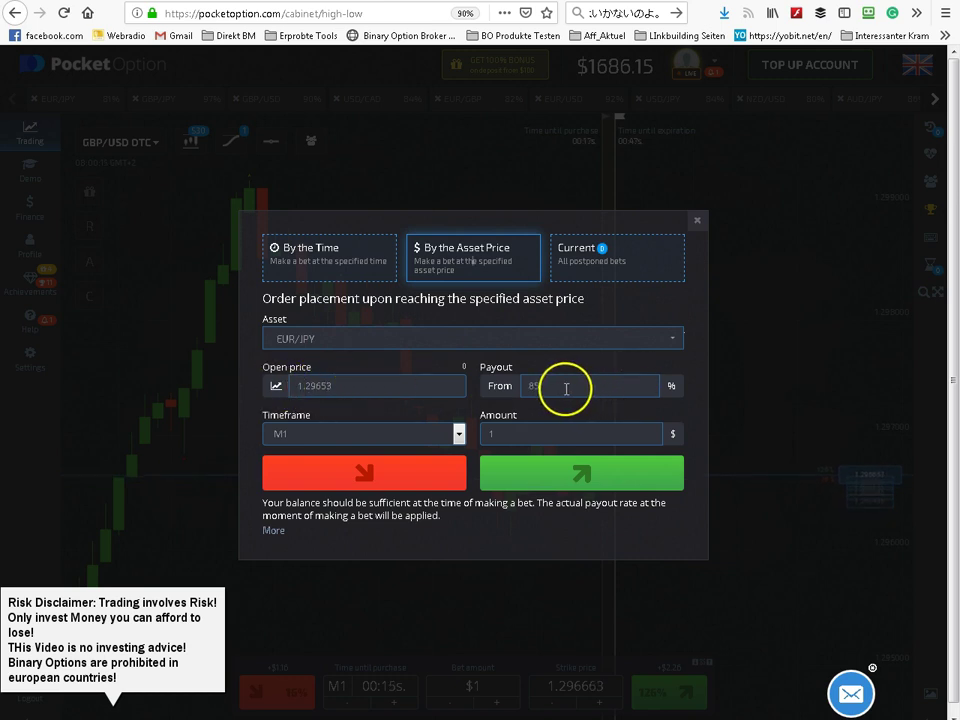
pyautogui.click(331, 440)
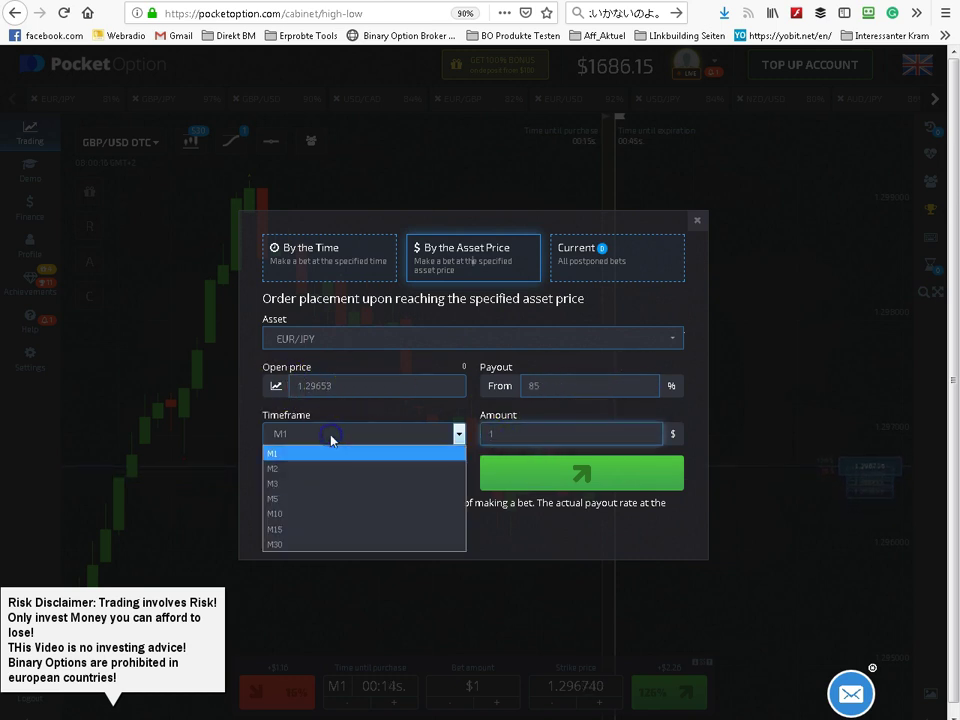
pyautogui.click(456, 433)
pyautogui.click(426, 369)
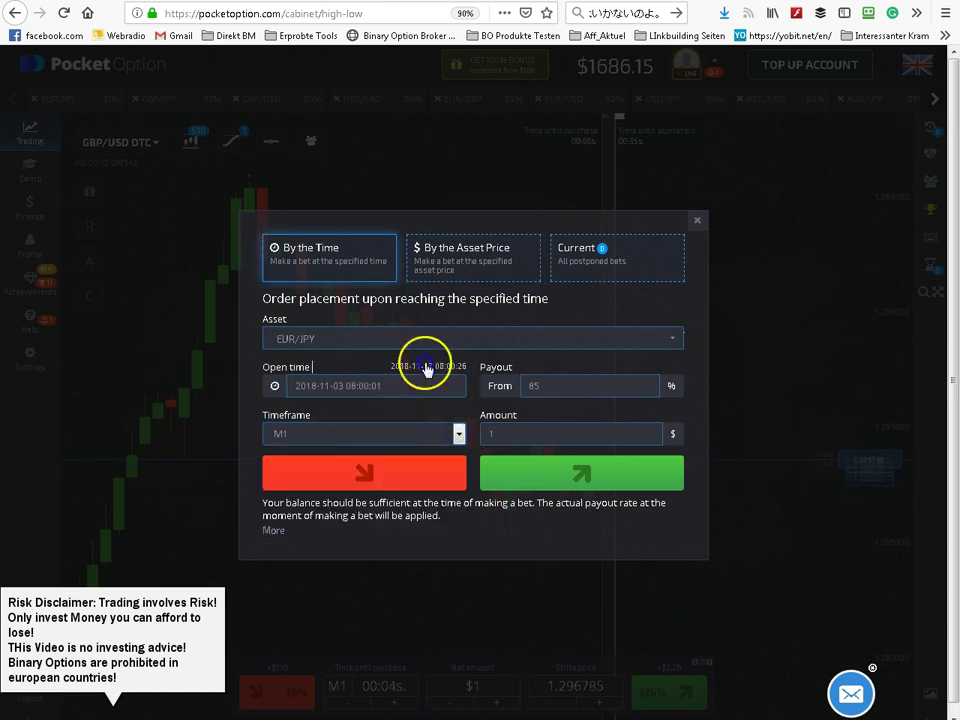
pyautogui.click(375, 386)
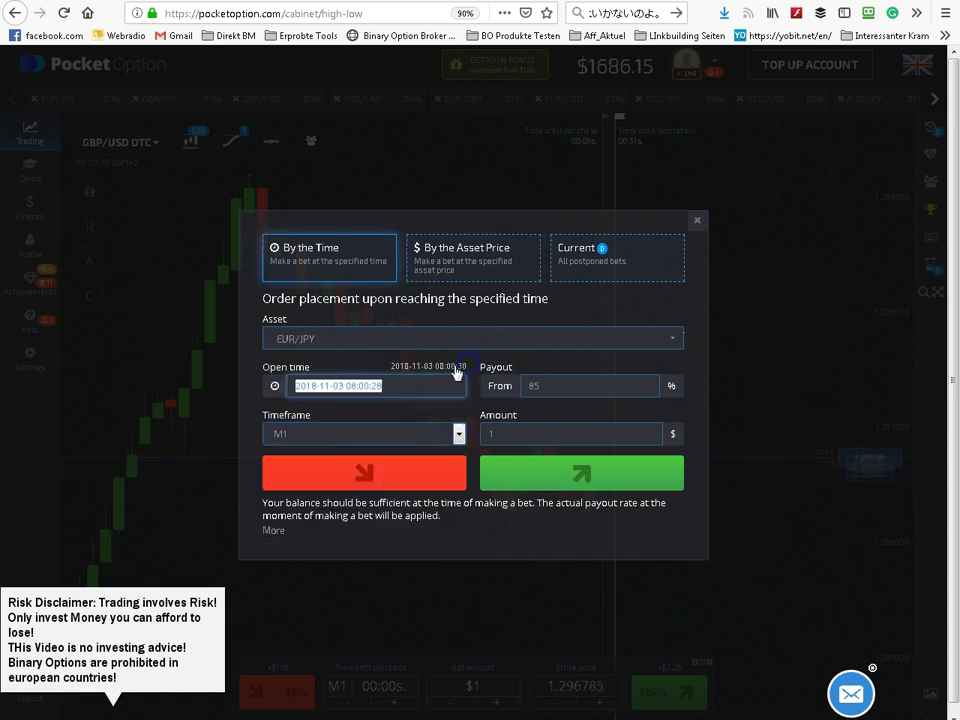
pyautogui.click(365, 386)
pyautogui.click(385, 472)
pyautogui.click(595, 478)
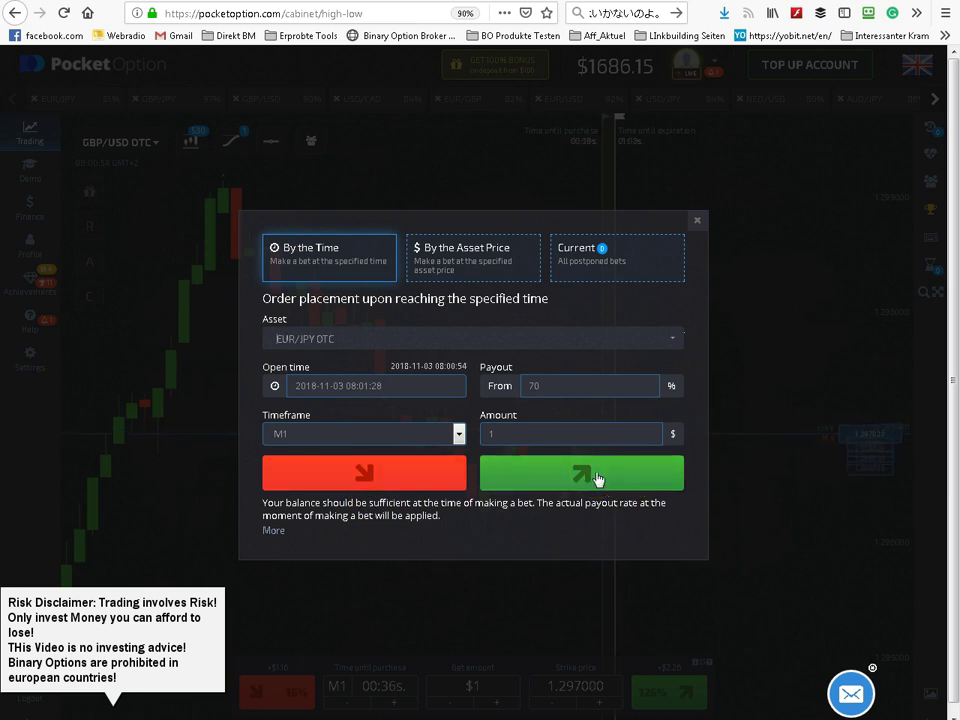
pyautogui.click(503, 433)
pyautogui.click(583, 476)
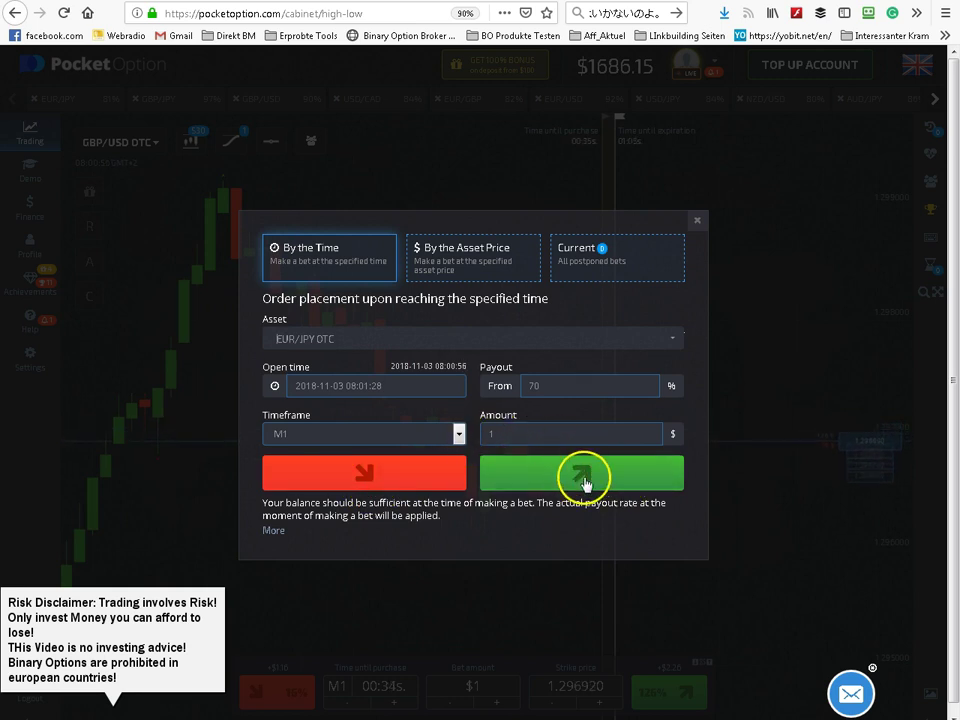
pyautogui.click(617, 483)
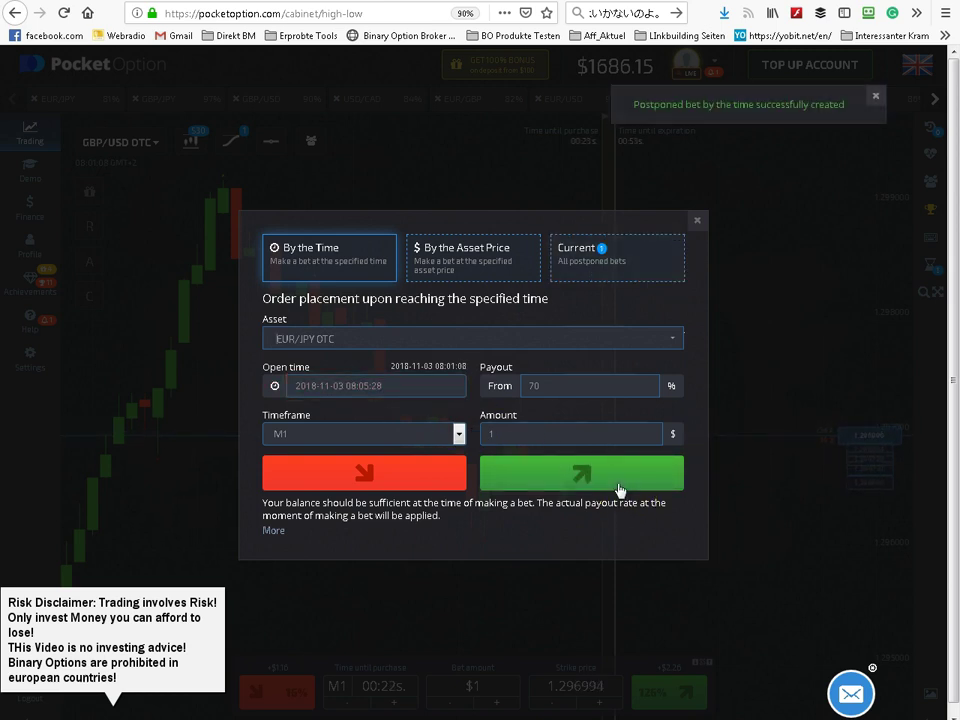
# Check the current postponed bets and the placed bets list for the new order
pyautogui.click(607, 274)
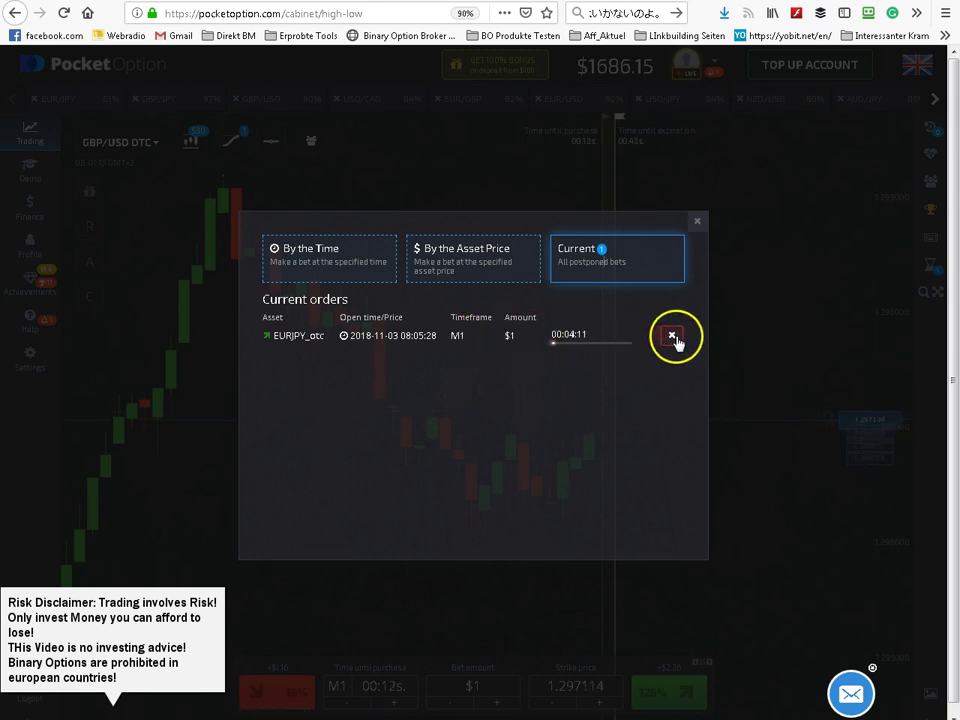
pyautogui.click(676, 341)
pyautogui.moveTo(430, 268); pyautogui.dragTo(574, 285)
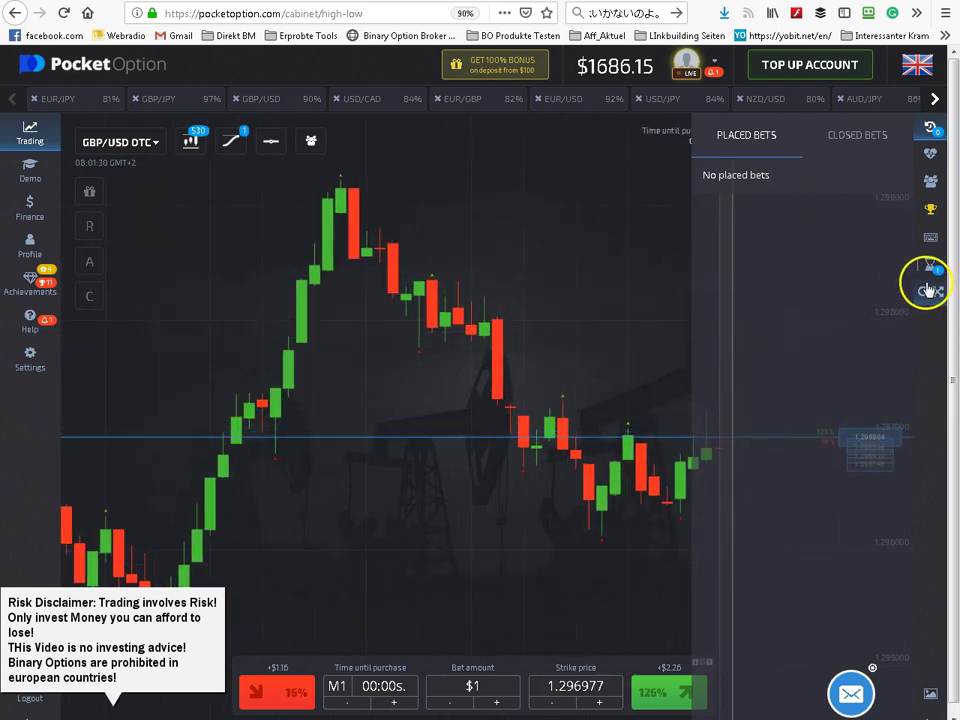
pyautogui.click(931, 268)
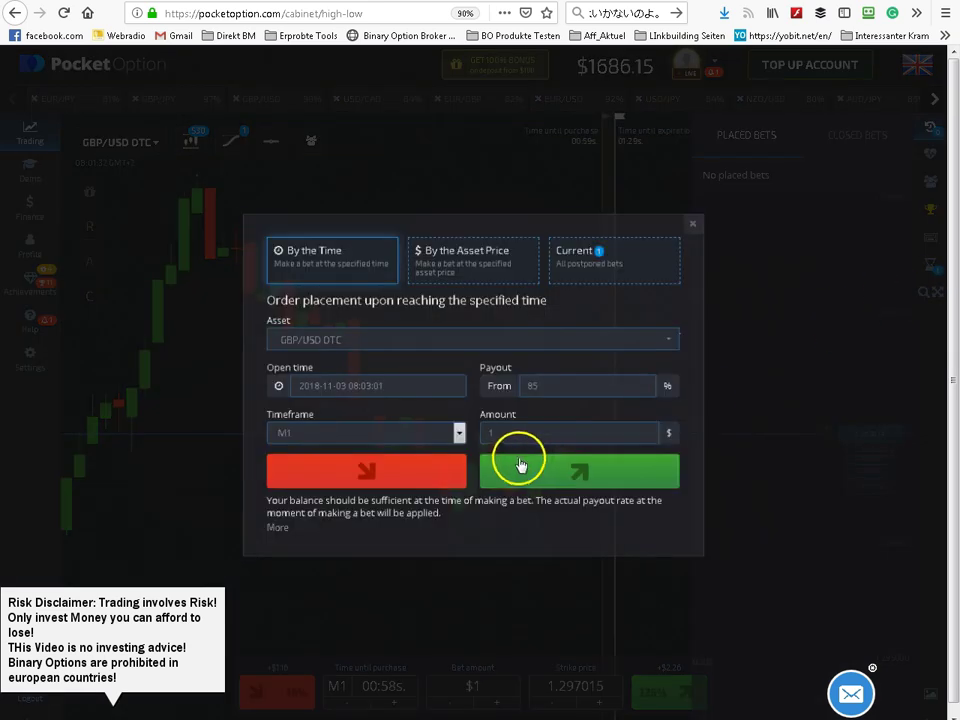
pyautogui.click(698, 221)
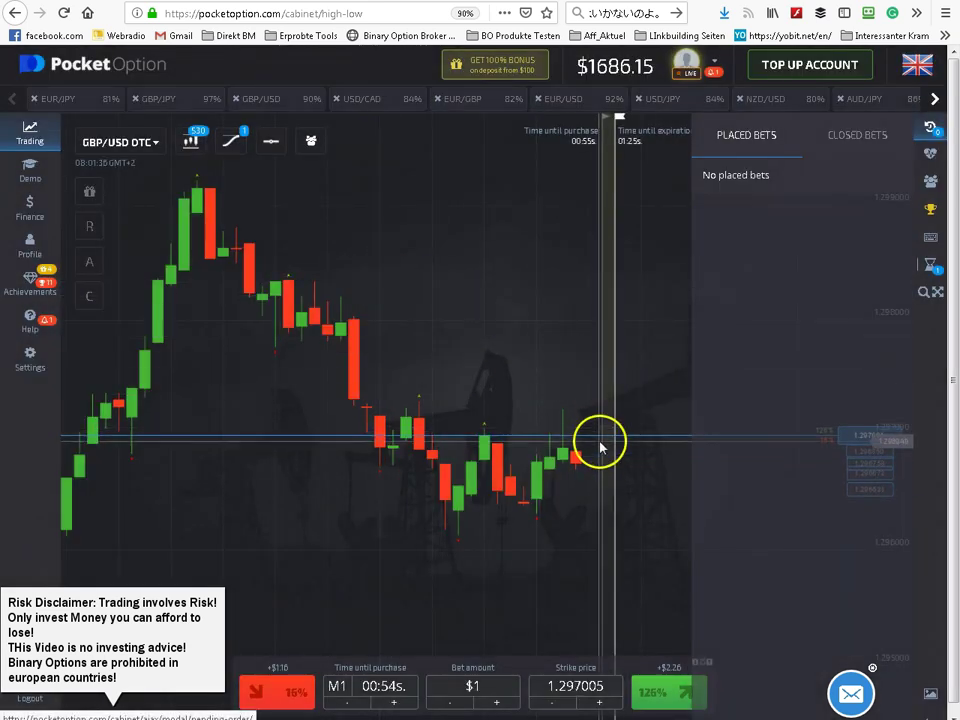
# Place a $1 upward M1 order by asset price on GBP/USD OTC at 1.29747 with payout from 85%
pyautogui.click(932, 264)
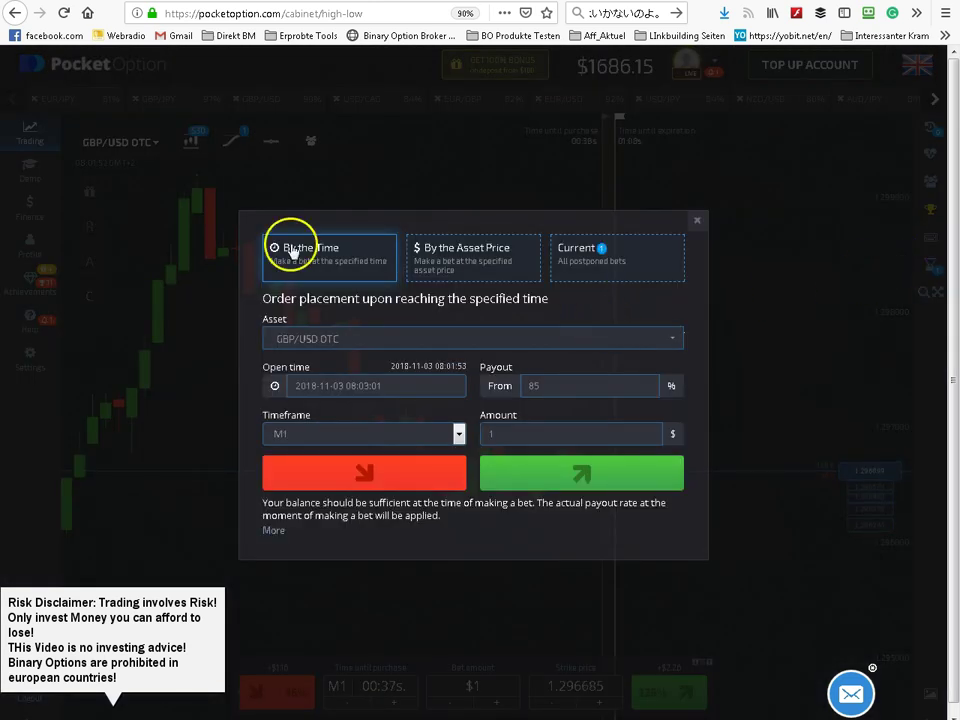
pyautogui.click(473, 252)
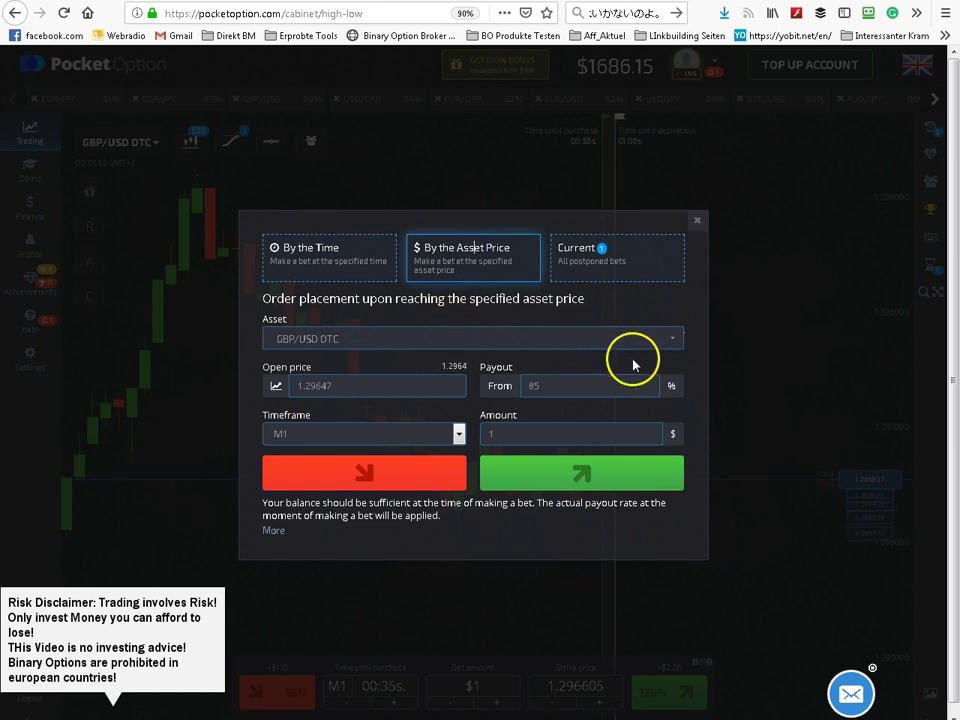
pyautogui.click(320, 386)
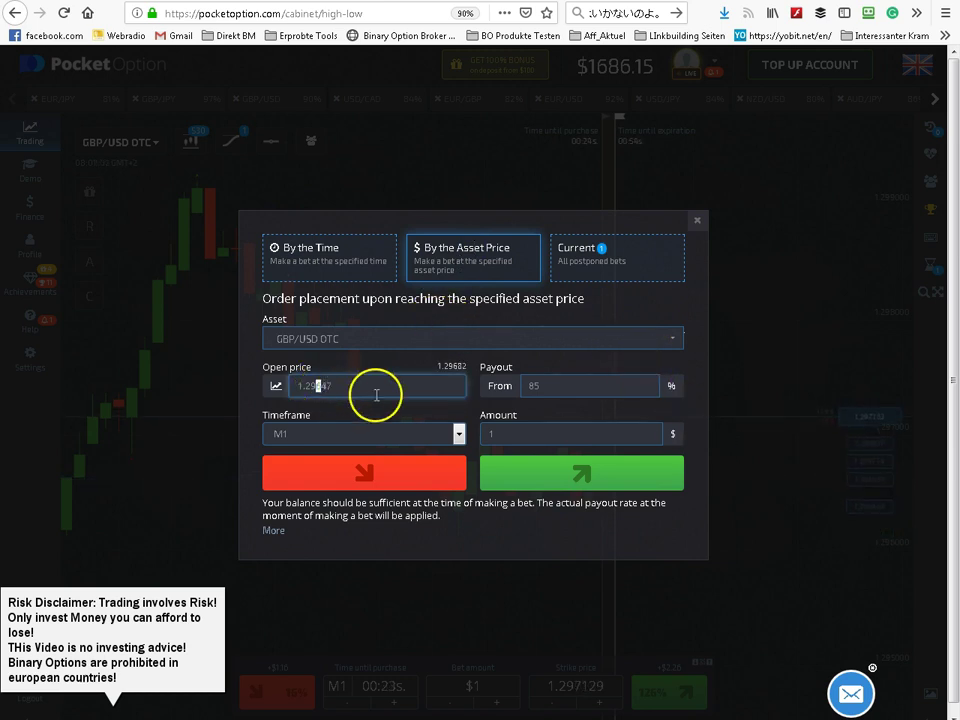
pyautogui.write('7')
pyautogui.click(516, 467)
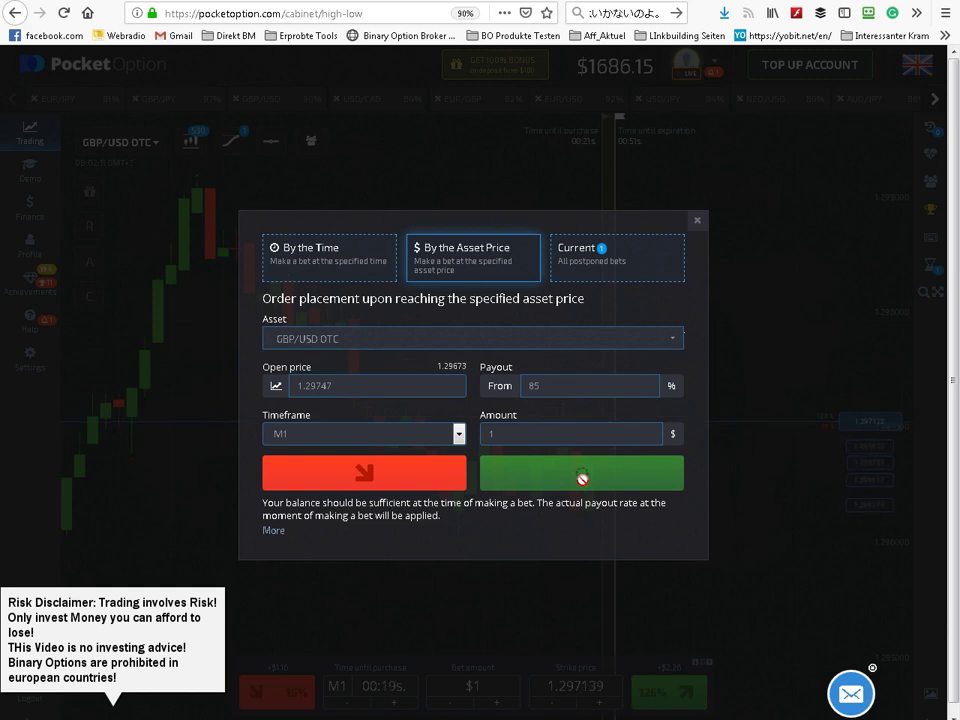
pyautogui.click(370, 378)
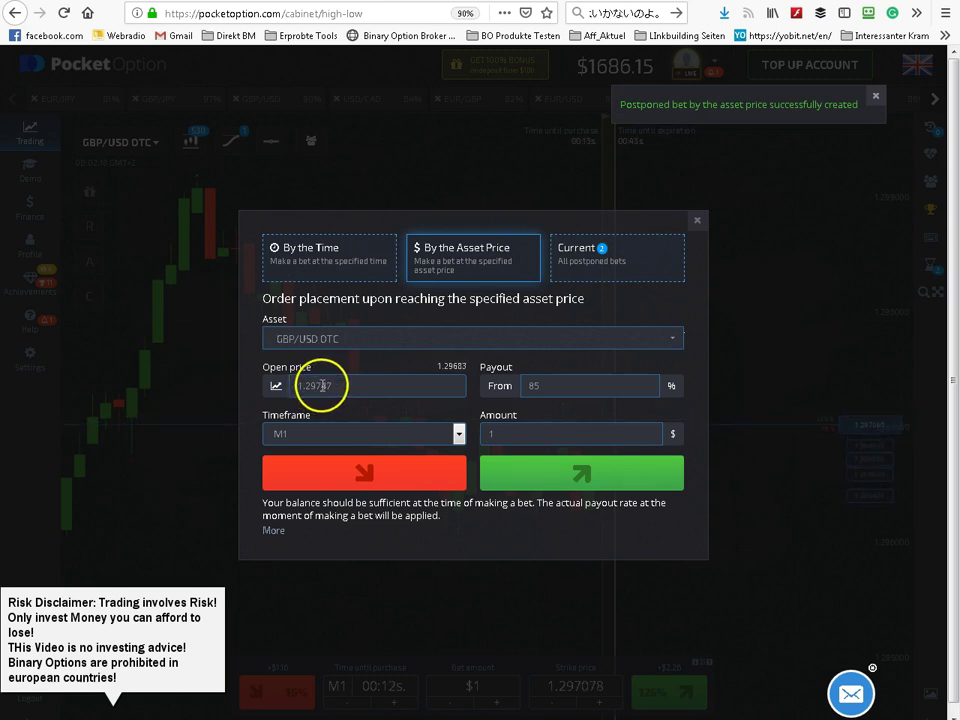
pyautogui.click(697, 220)
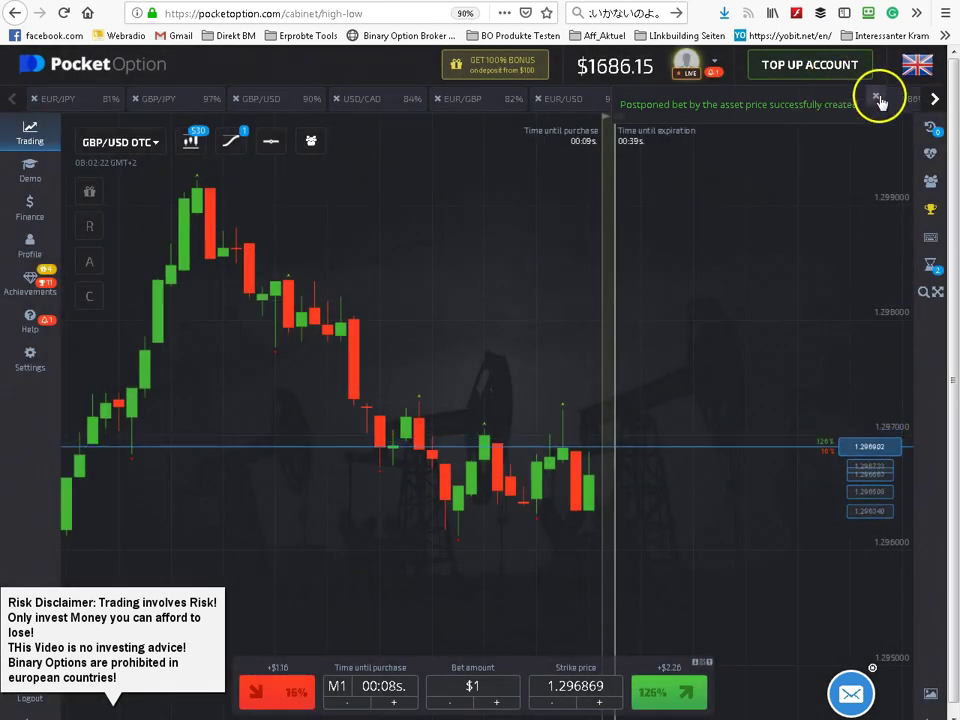
pyautogui.click(877, 96)
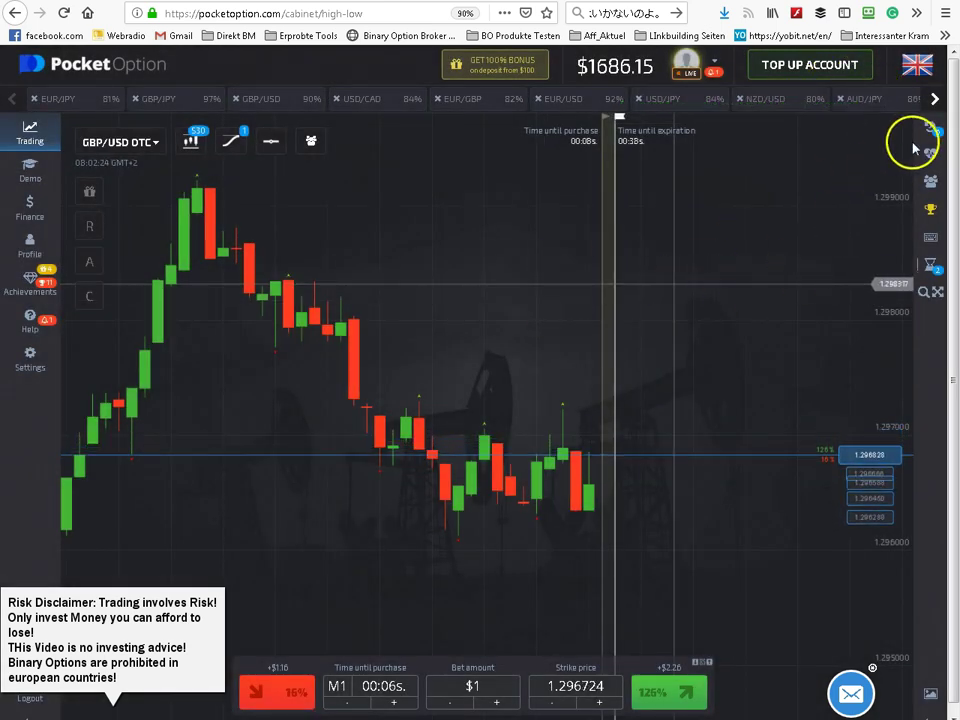
# Cancel the GBP/USD OTC price order among the current postponed bets and return to the chart
pyautogui.click(931, 268)
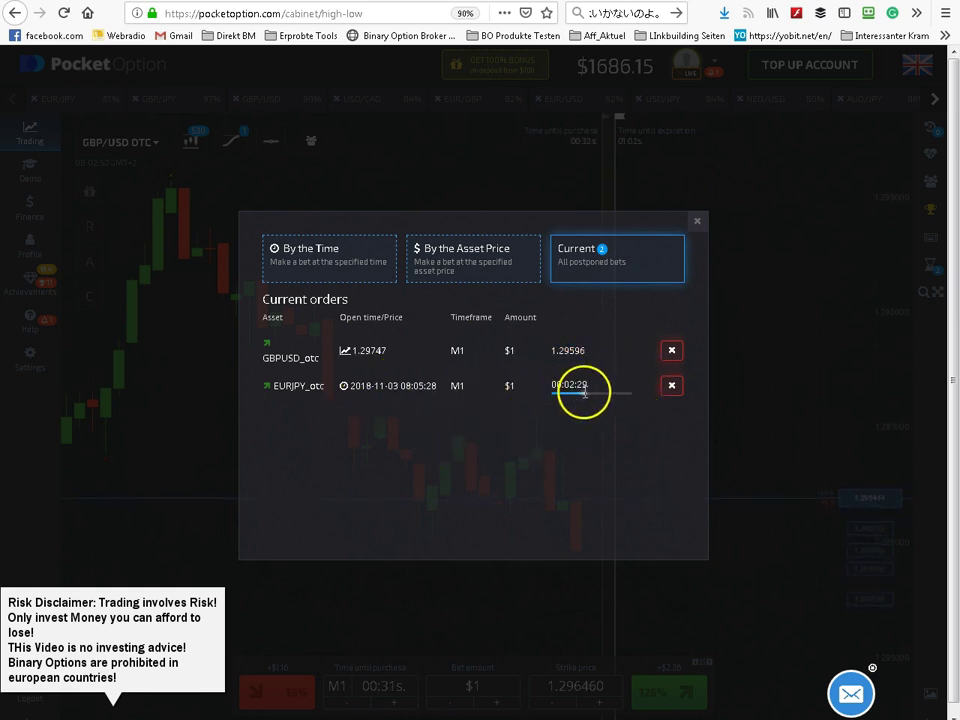
pyautogui.click(611, 279)
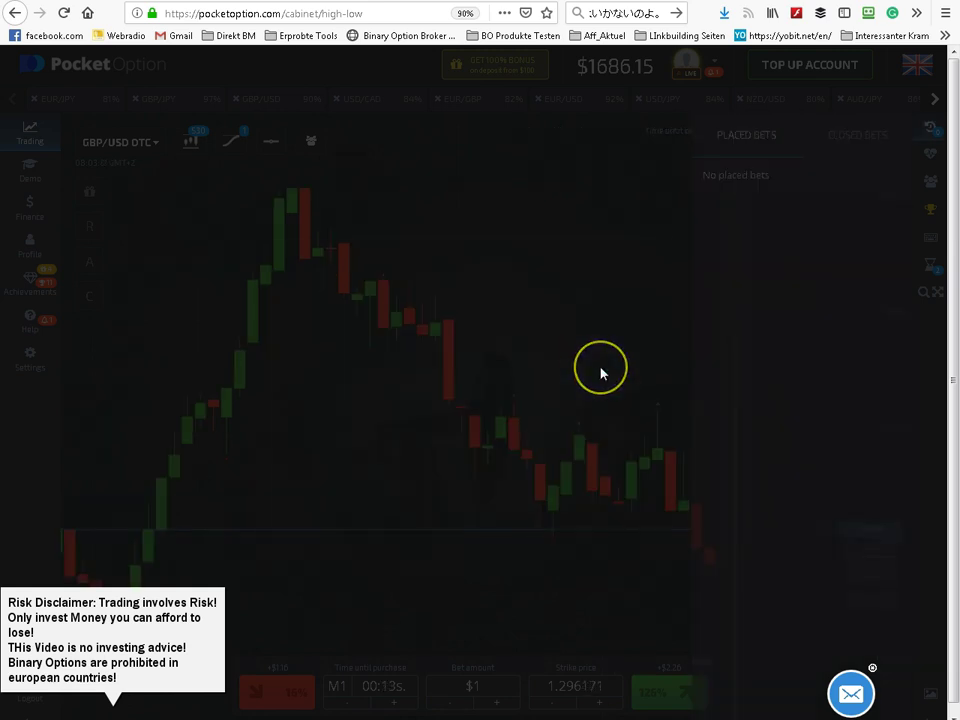
pyautogui.click(601, 250)
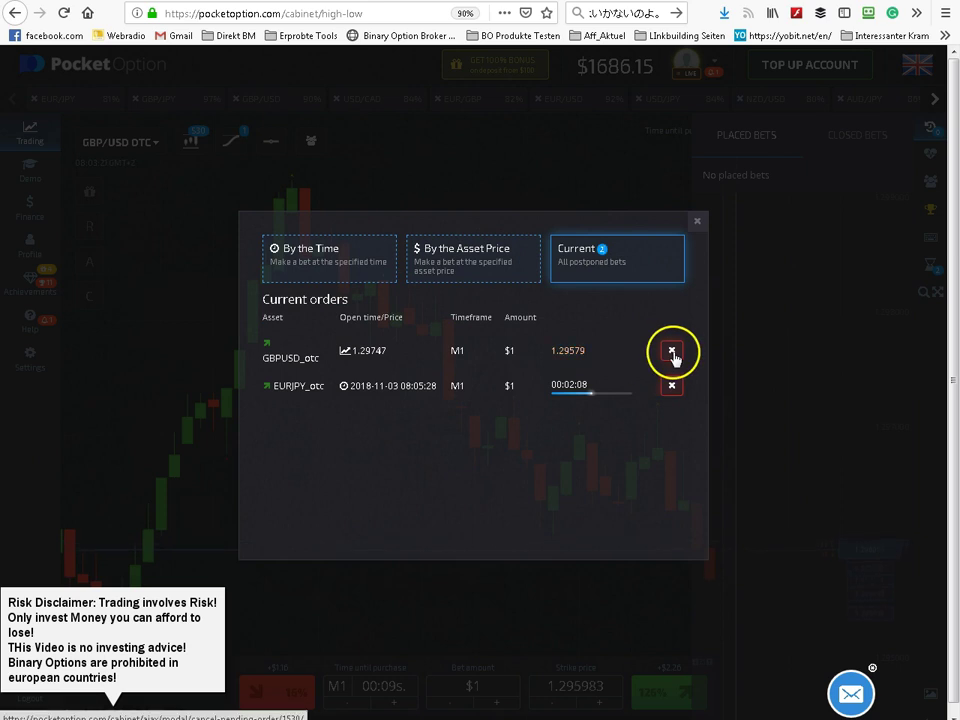
pyautogui.click(707, 311)
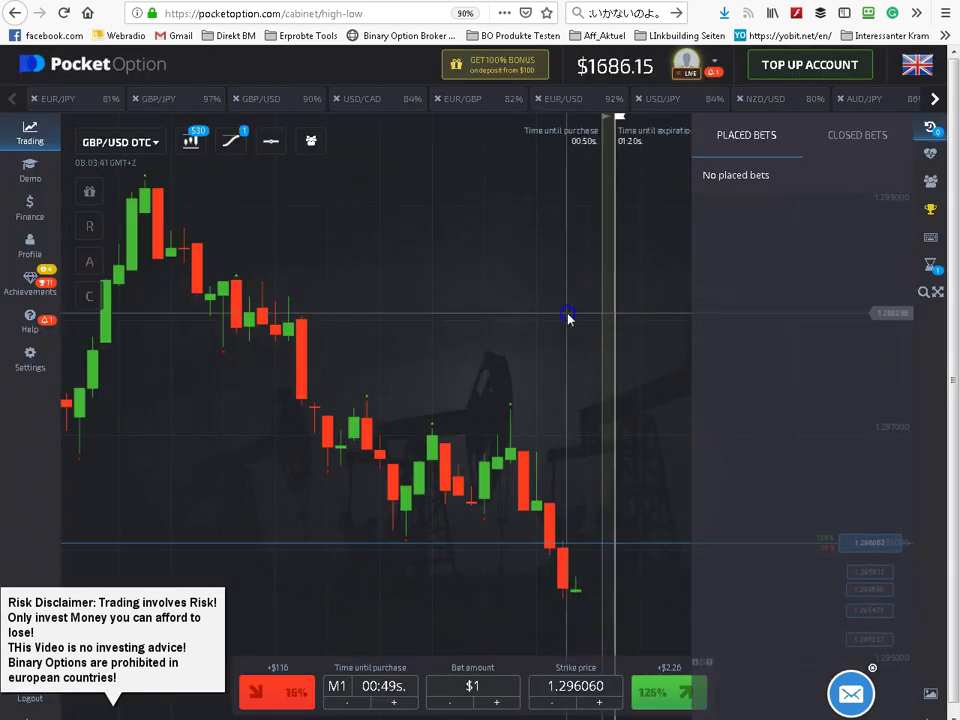
pyautogui.click(483, 368)
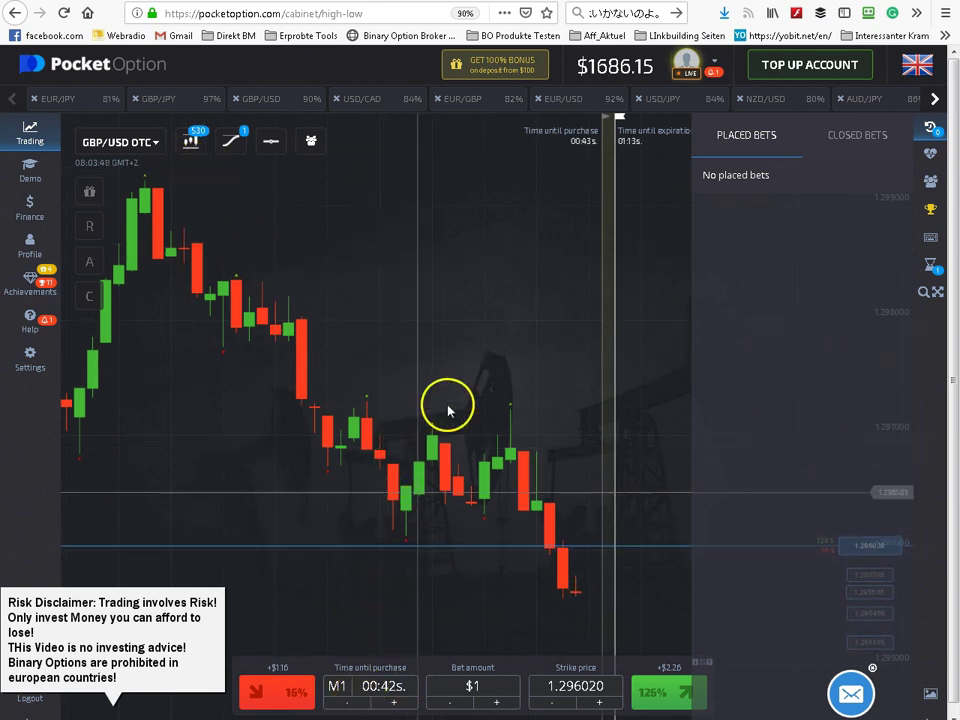
# Hide the placed bets list and draw a horizontal line on the GBP/USD OTC chart at about 1.2954
pyautogui.click(931, 131)
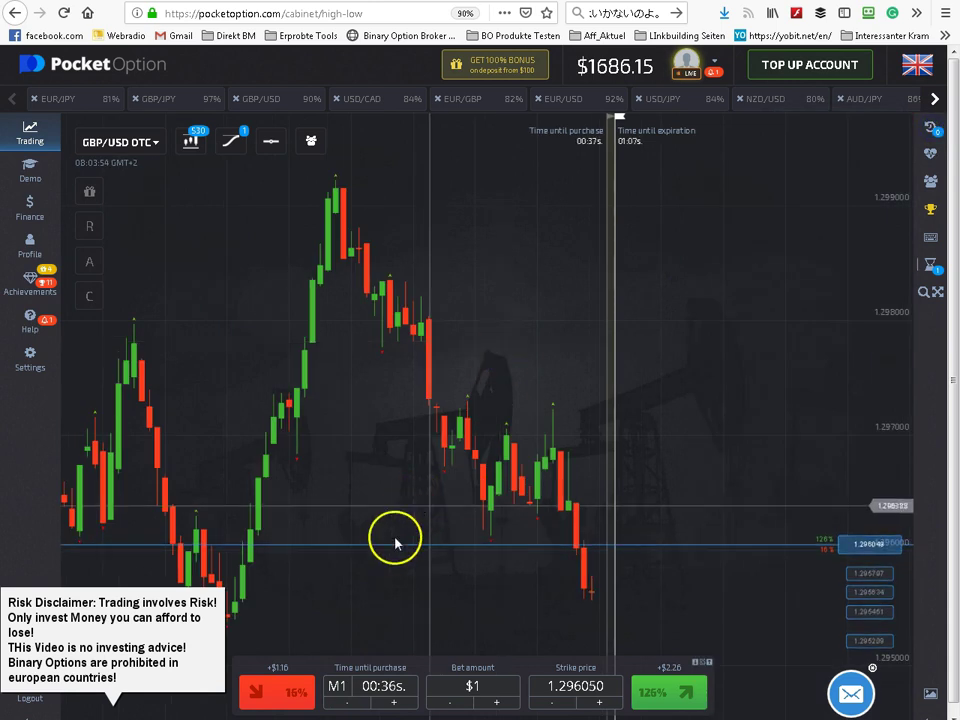
pyautogui.click(271, 141)
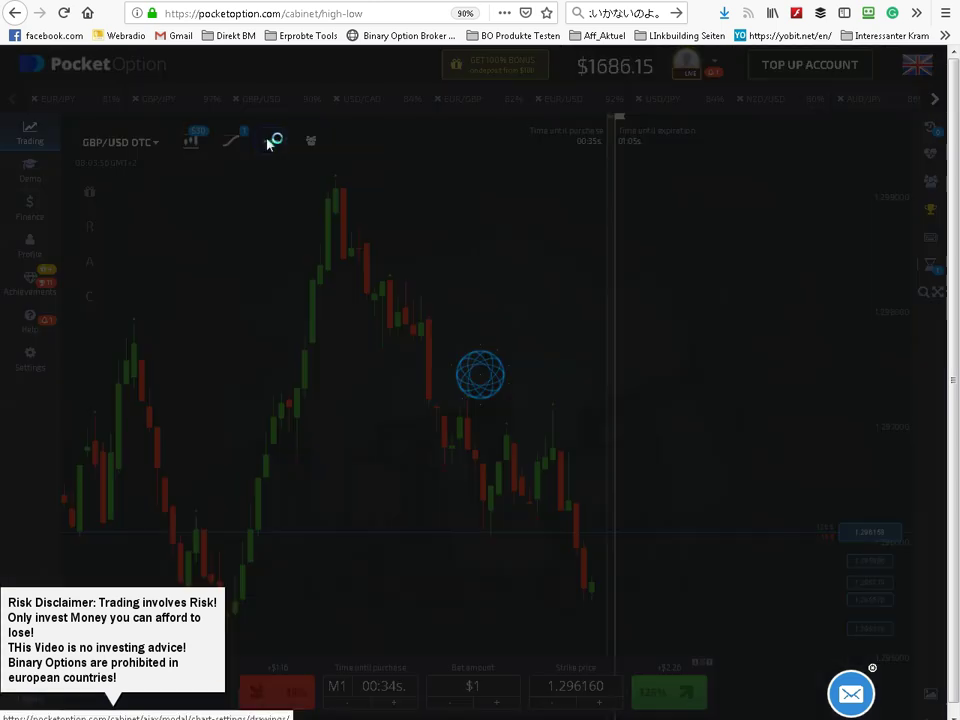
pyautogui.click(547, 403)
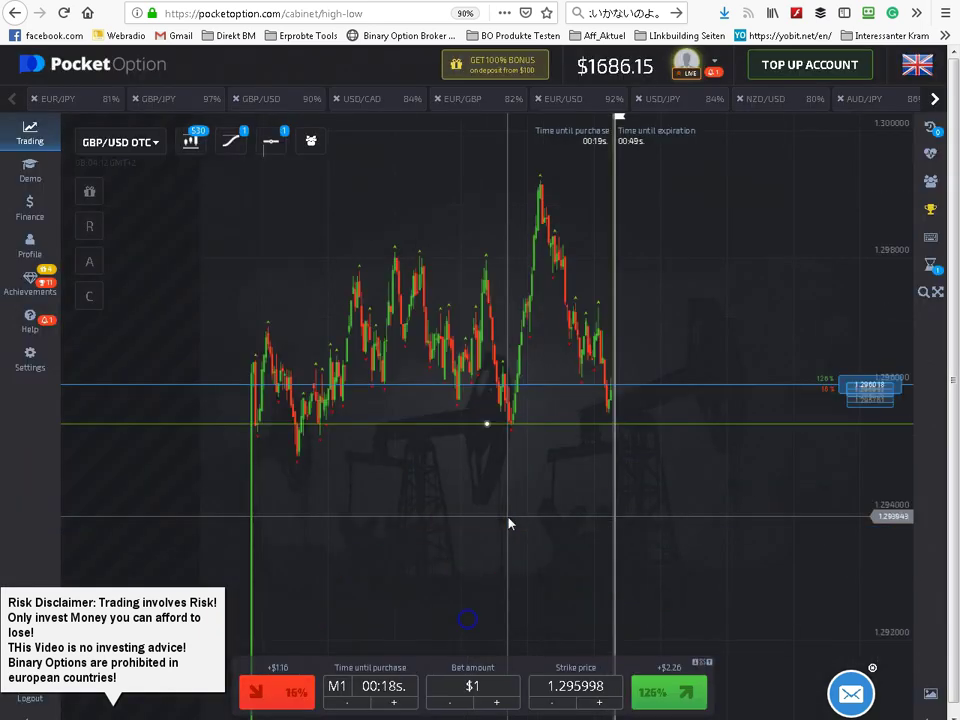
pyautogui.scroll(-5, 508, 521)
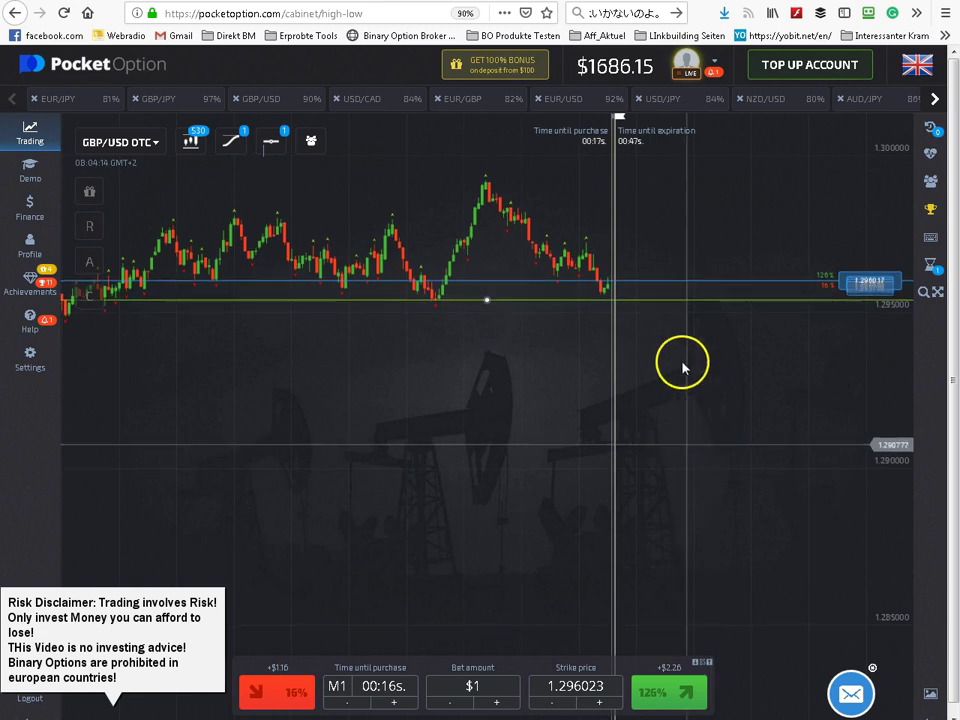
pyautogui.scroll(5, 701, 349)
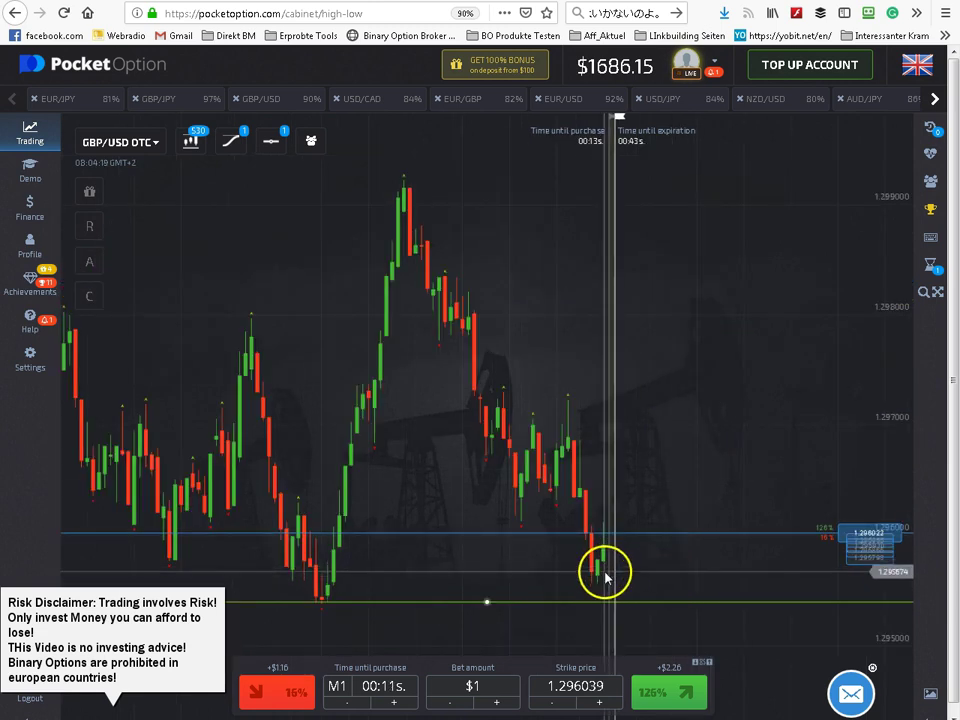
pyautogui.click(626, 602)
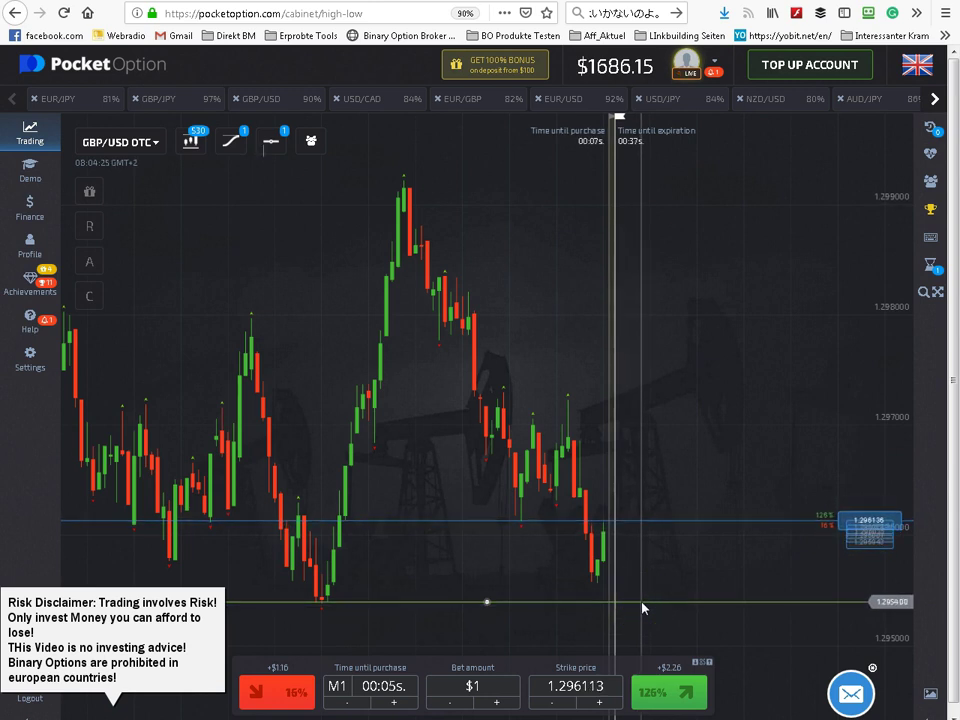
# Place a $1 upward M1 order by asset price on GBP/USD OTC at 1.294 with payout from 85%
pyautogui.click(607, 333)
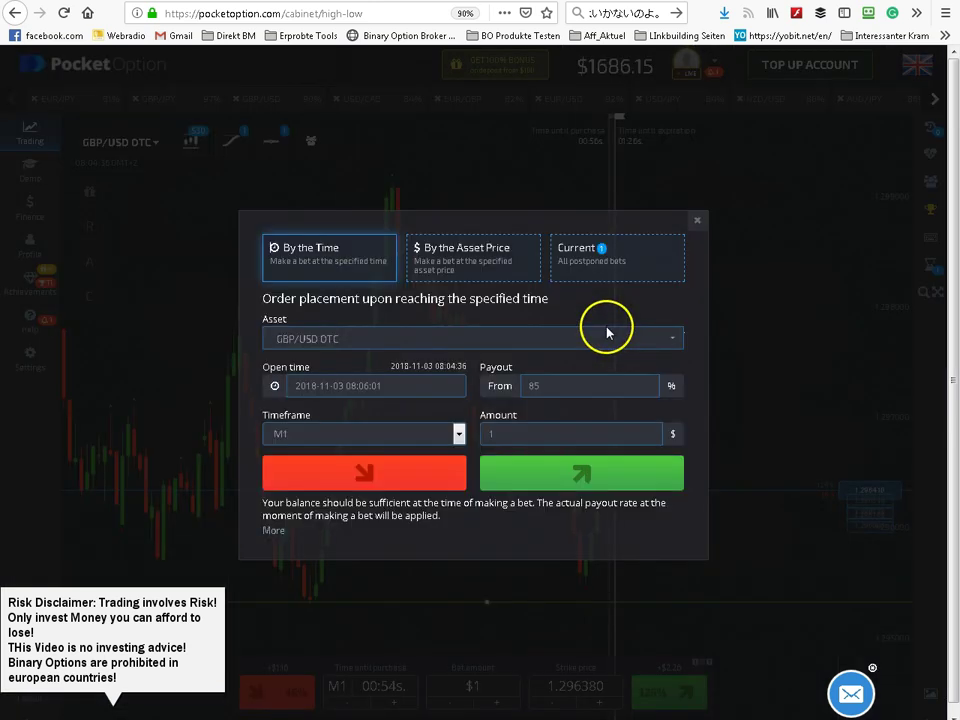
pyautogui.click(481, 268)
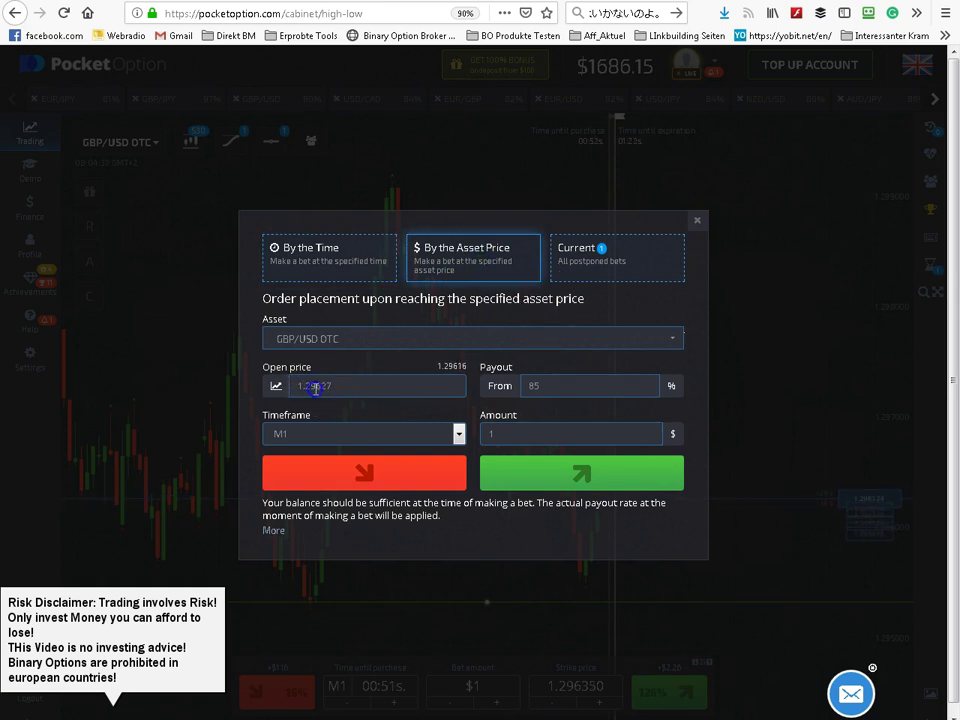
pyautogui.moveTo(315, 390); pyautogui.dragTo(430, 392)
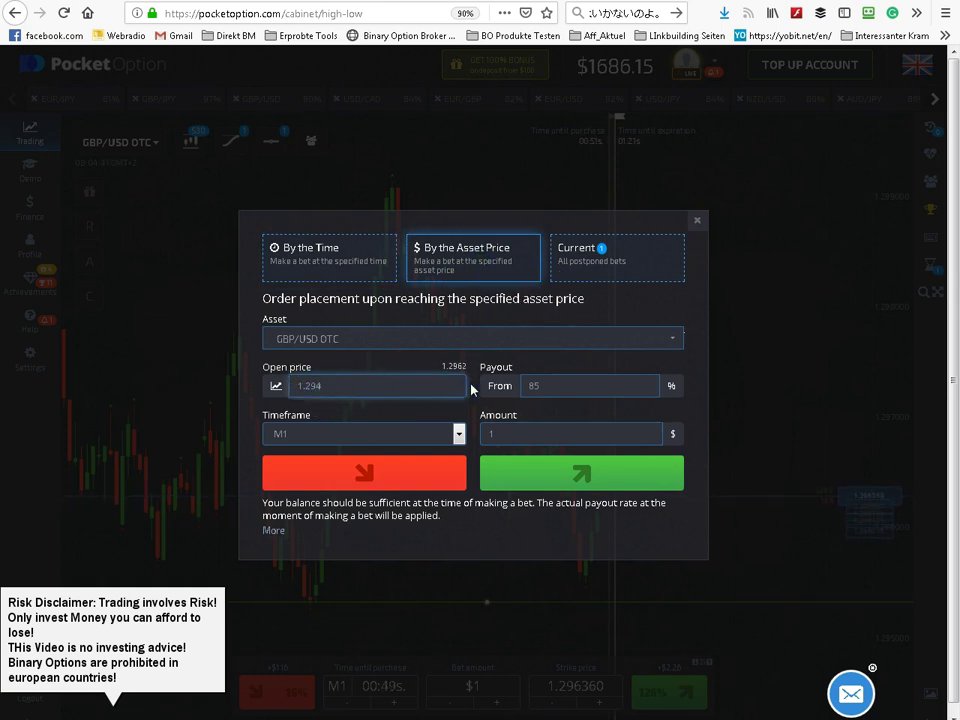
pyautogui.click(575, 470)
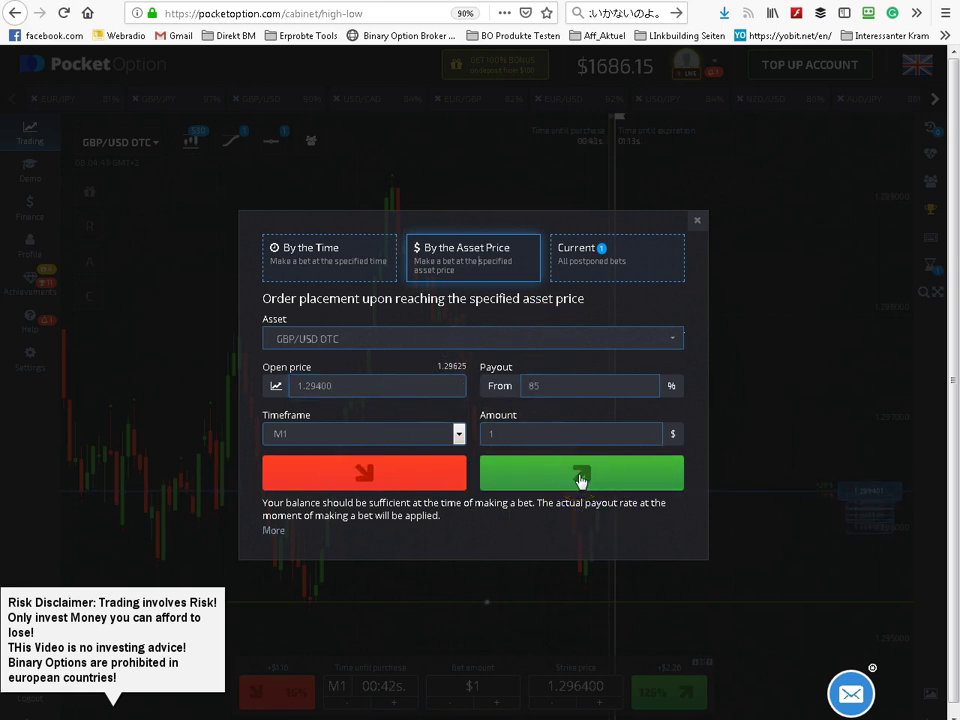
pyautogui.click(580, 478)
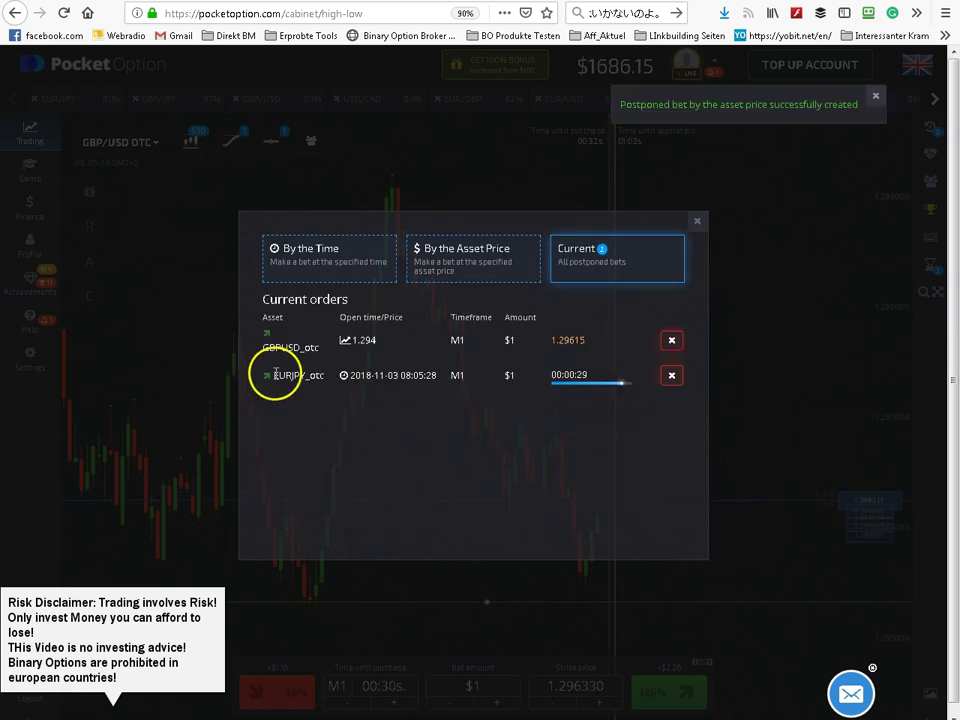
# Review the pending EUR/JPY OTC time order, recheck the current postponed bets and return to the chart
pyautogui.moveTo(295, 378); pyautogui.dragTo(554, 378)
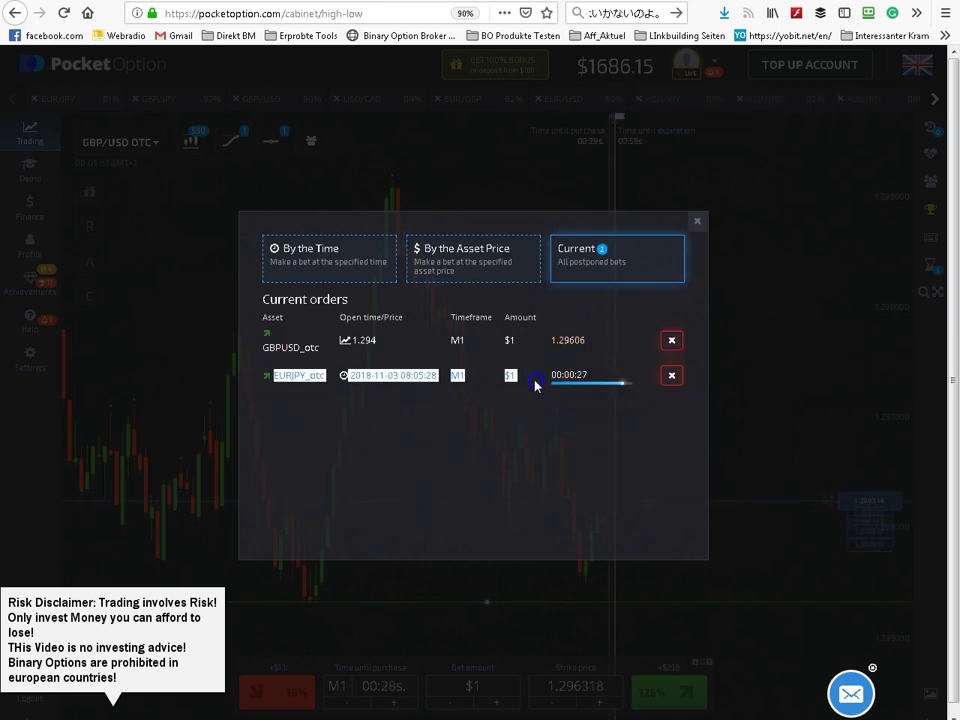
pyautogui.click(699, 224)
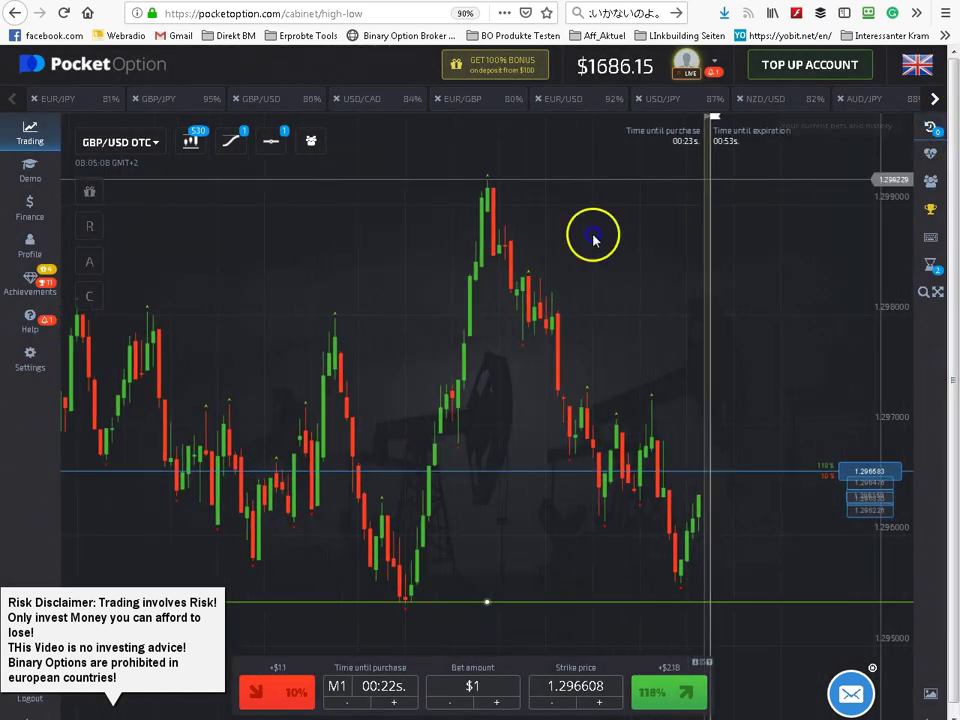
pyautogui.click(930, 292)
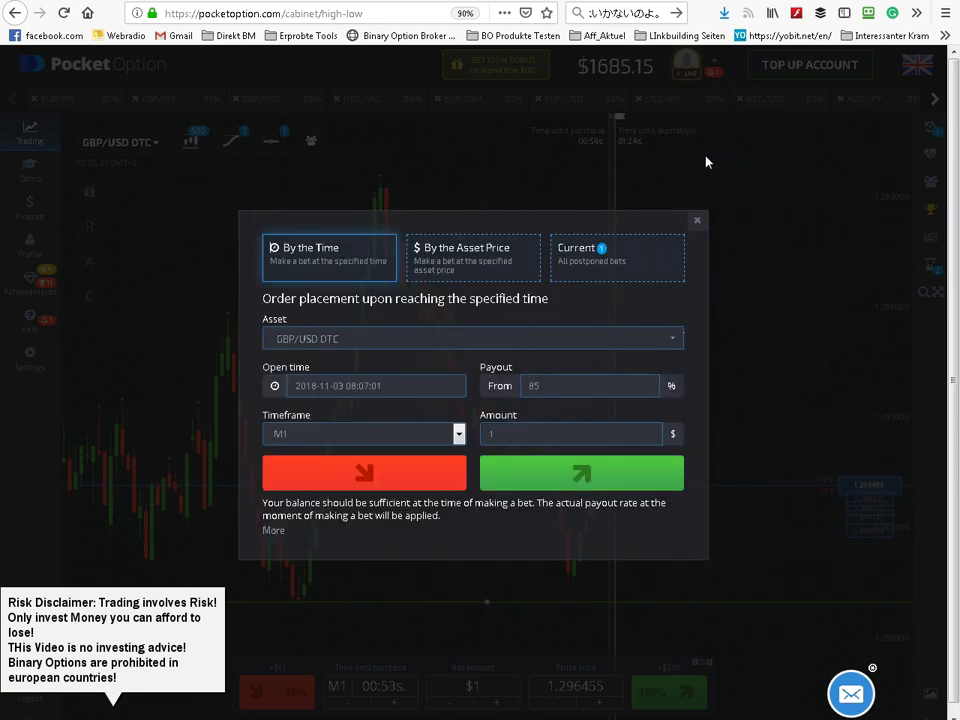
pyautogui.click(455, 262)
pyautogui.click(603, 258)
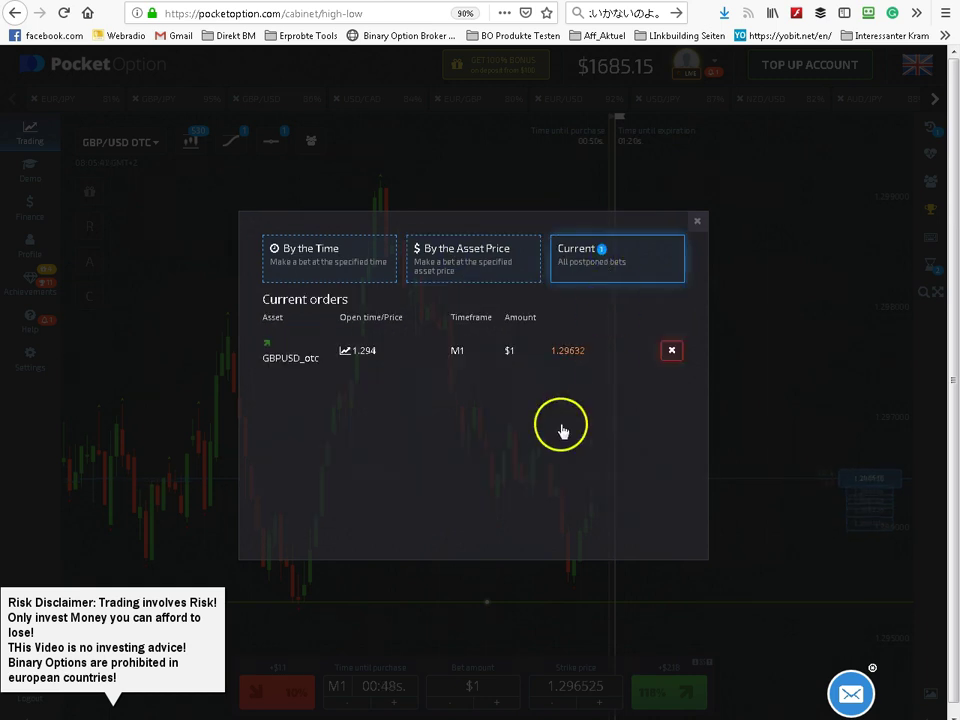
pyautogui.click(698, 223)
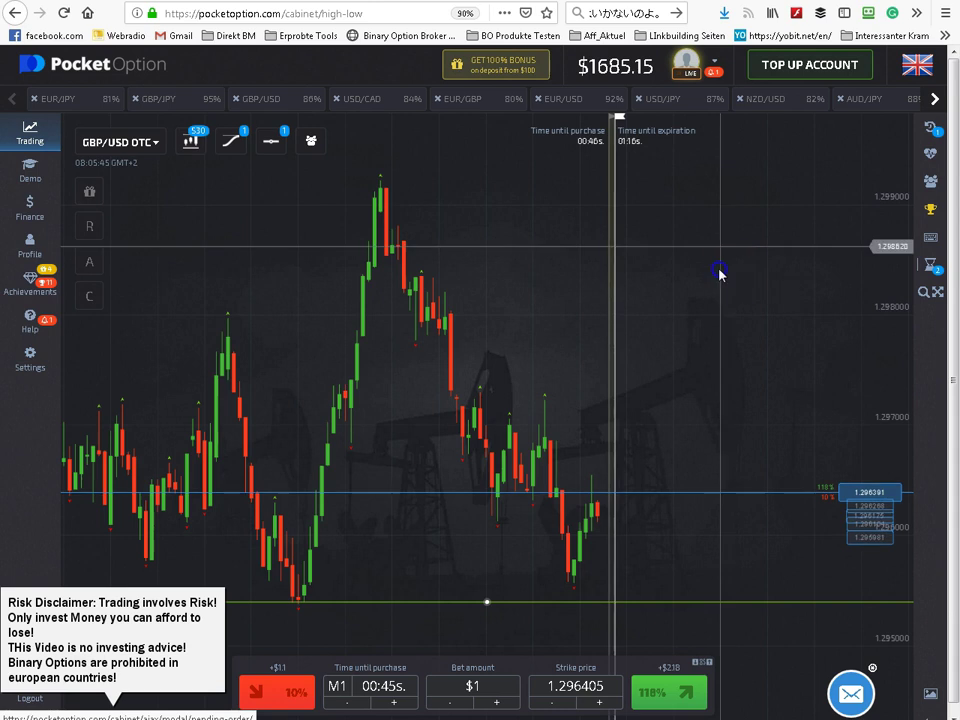
# Show the placed bets list and bring up the EUR/JPY OTC chart from its running bet
pyautogui.click(933, 137)
pyautogui.click(816, 206)
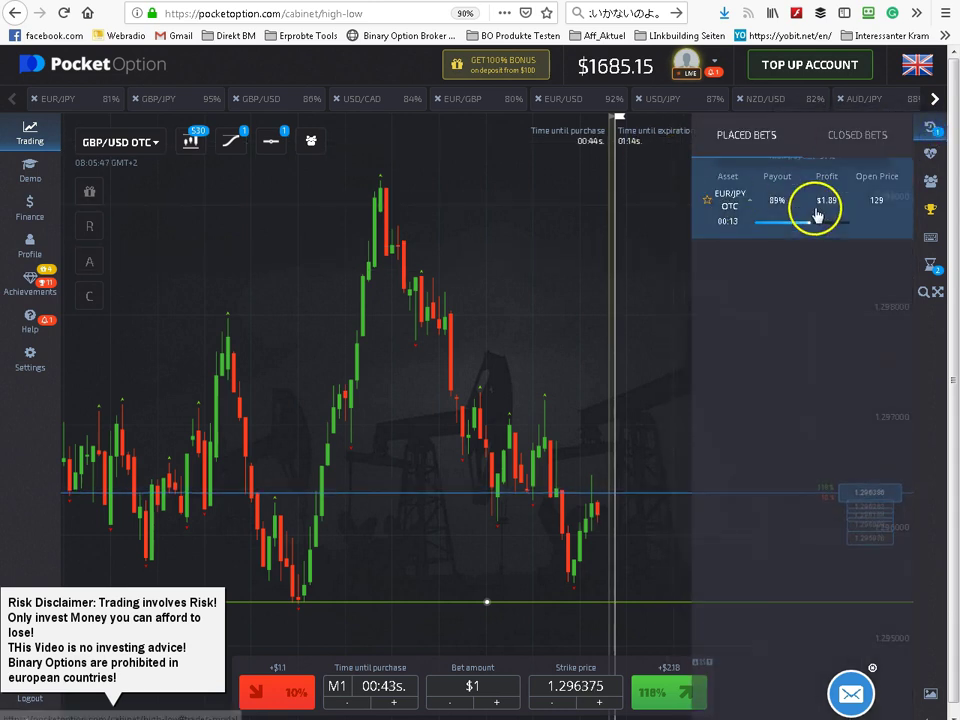
pyautogui.click(756, 257)
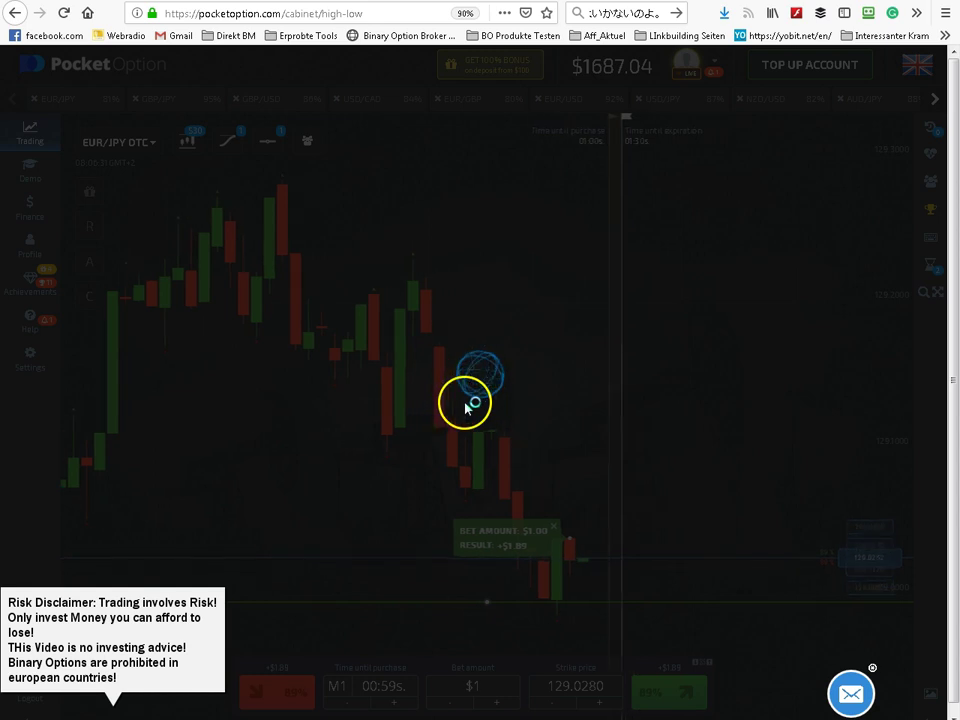
# Cancel the GBP/USD OTC order at 1.294 among the current postponed bets
pyautogui.click(611, 259)
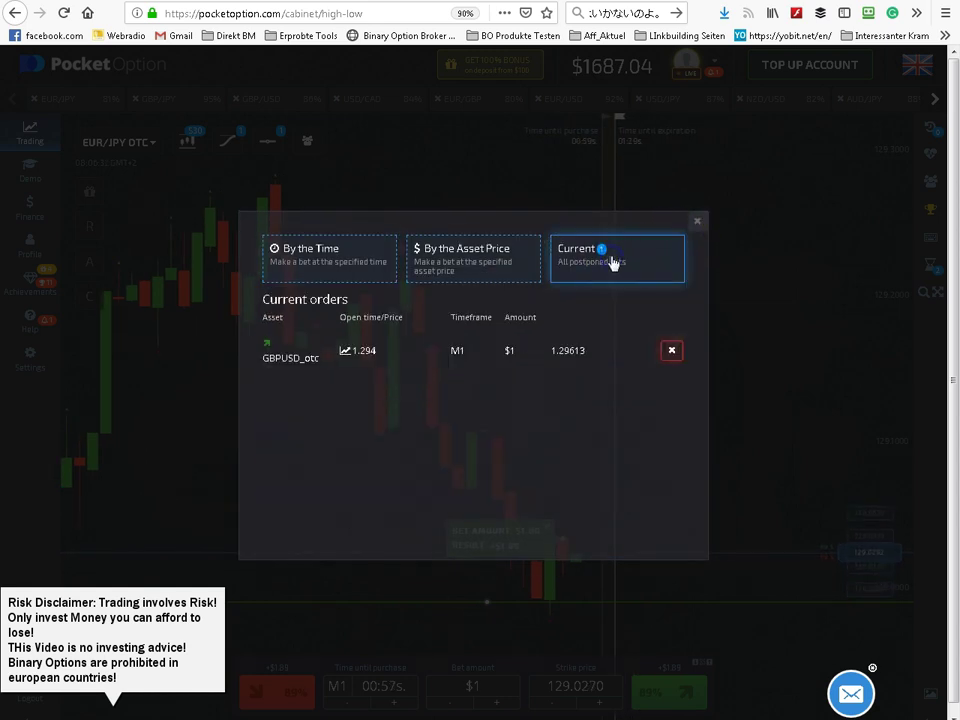
pyautogui.click(672, 352)
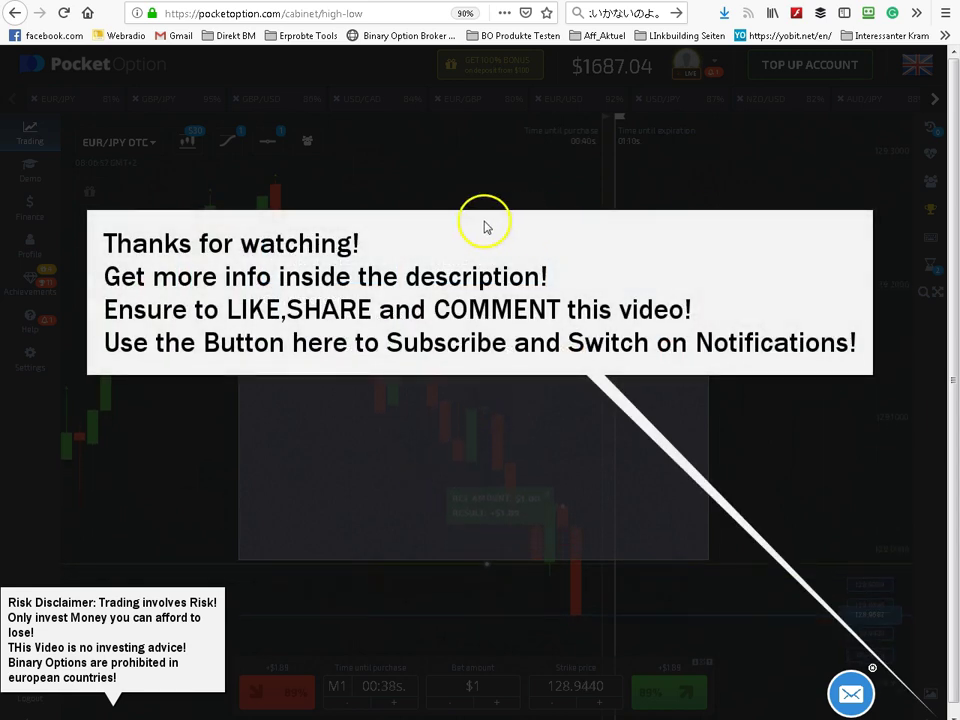
pyautogui.click(449, 500)
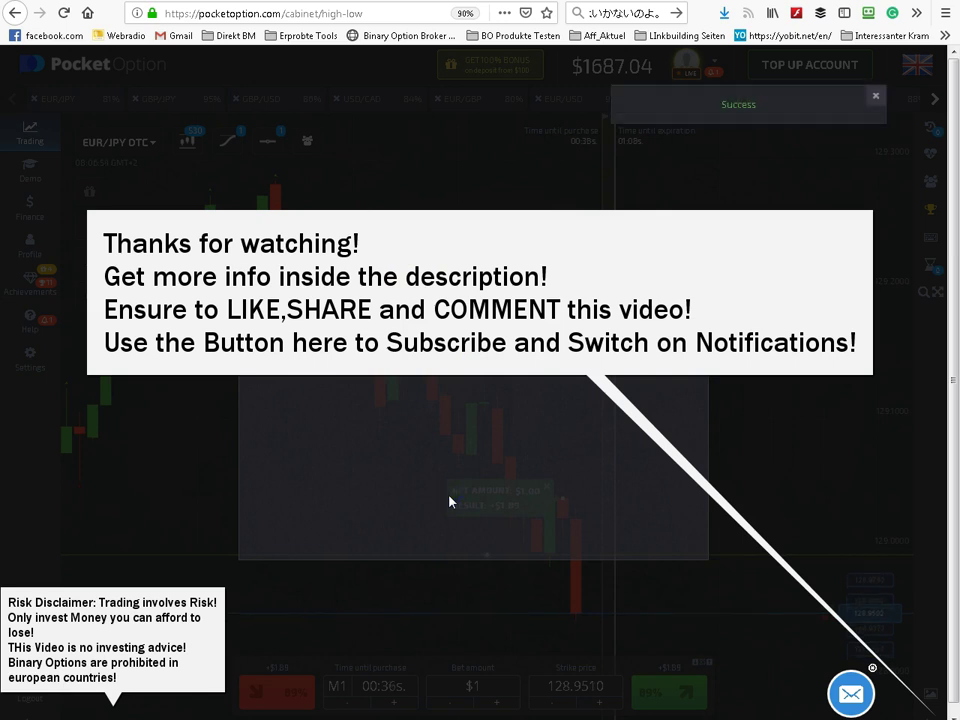